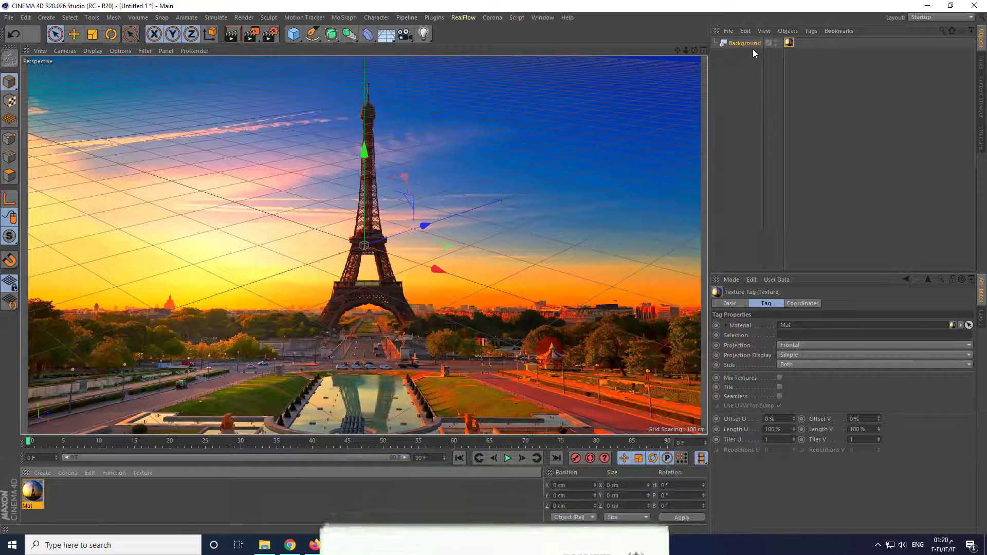
- Choose Frontal projection in the texture tag of the Background object
click(753, 45)
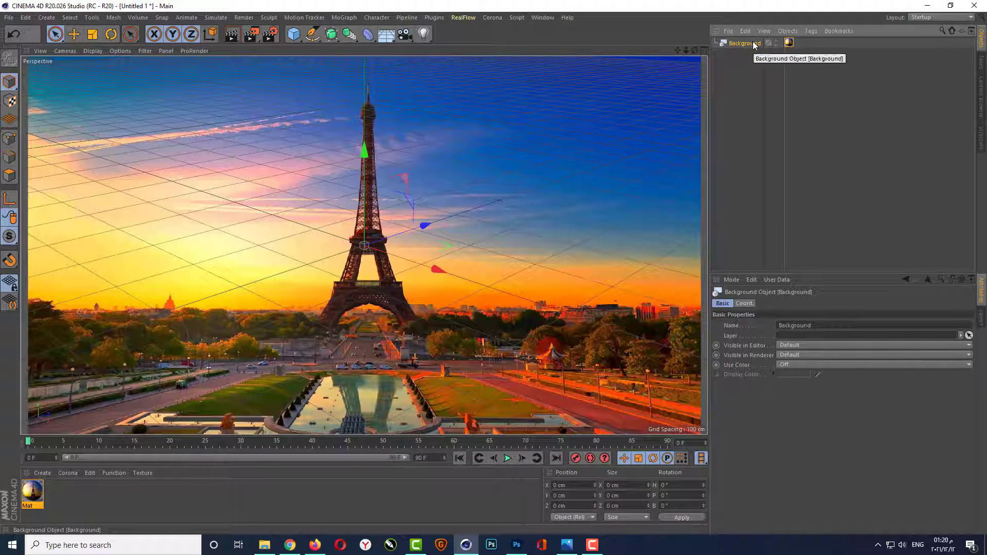
click(789, 42)
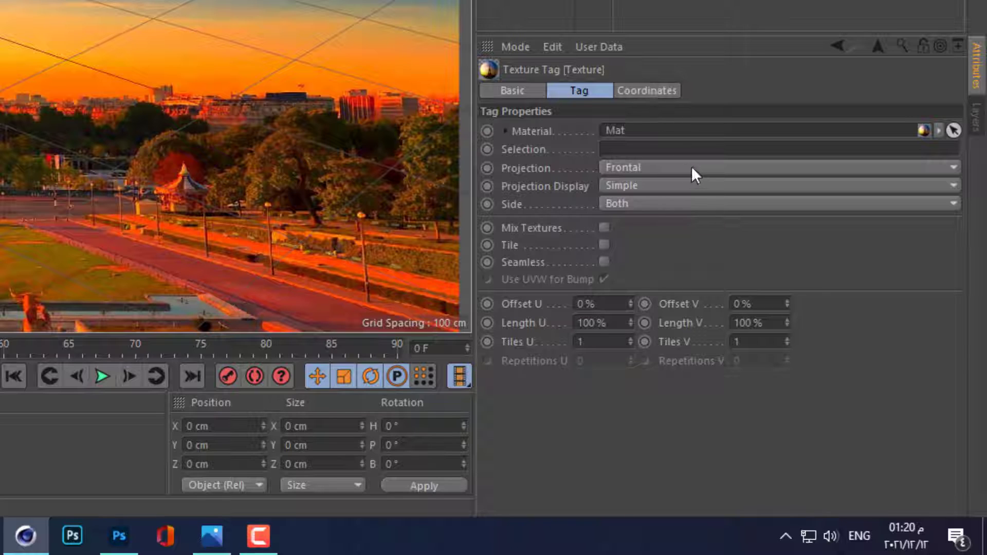
click(692, 168)
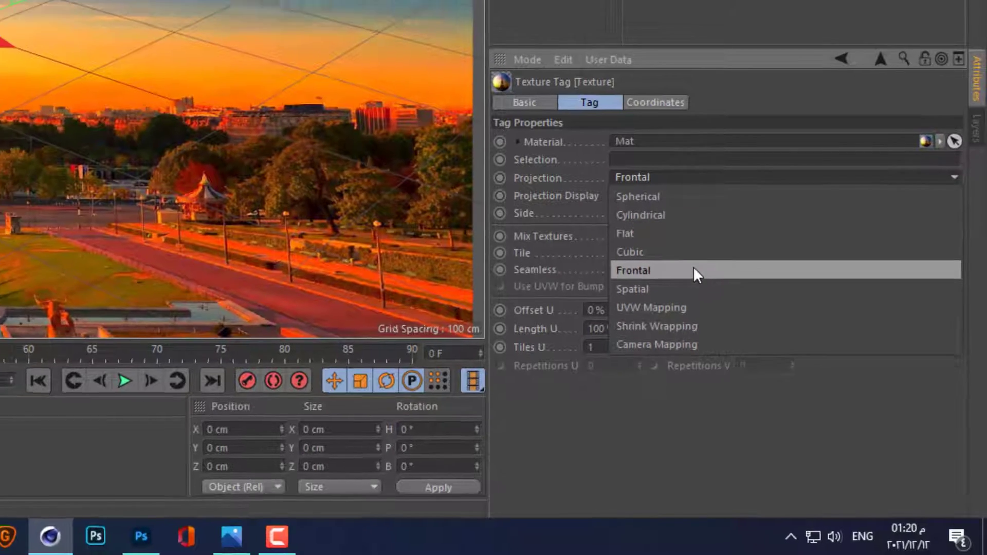
click(693, 266)
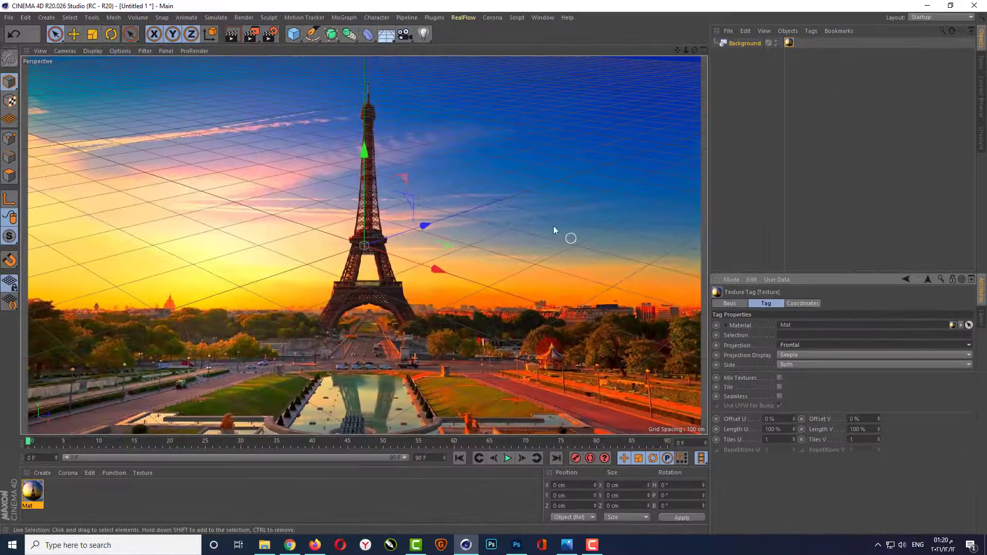
- Add a plane and align the perspective view so that it lies flat on the ground of the Eiffel Tower photo
click(294, 34)
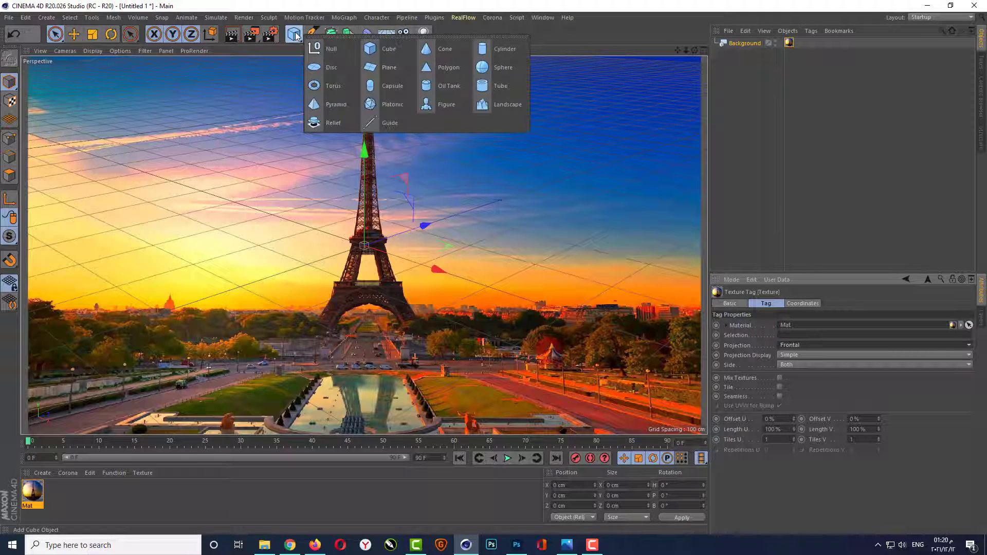
click(383, 69)
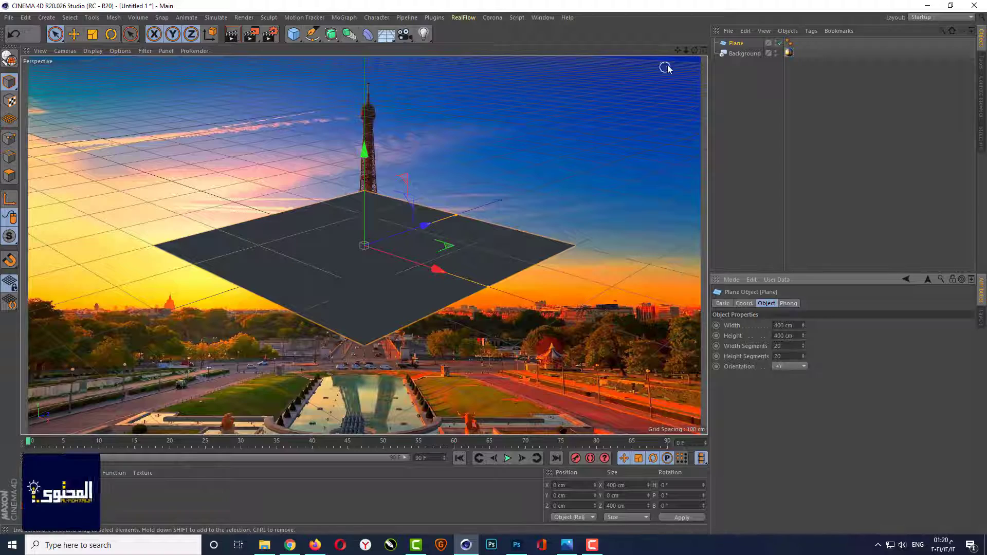
drag(695, 51, 780, 185)
mouse_move(694, 50)
mouse_down()
mouse_move(694, 27)
mouse_move(677, 58)
mouse_move(681, 80)
mouse_move(677, 50)
mouse_move(642, 51)
mouse_move(675, 62)
mouse_up()
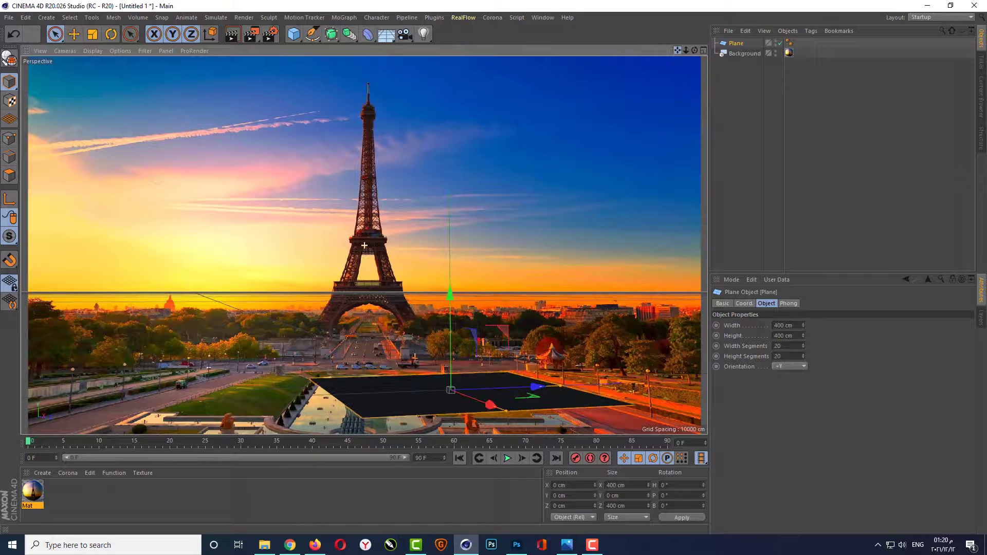
- Enlarge the plane to about 741 cm wide and 671 cm high and apply the Mat material to it
drag(563, 386, 628, 383)
drag(510, 410, 516, 442)
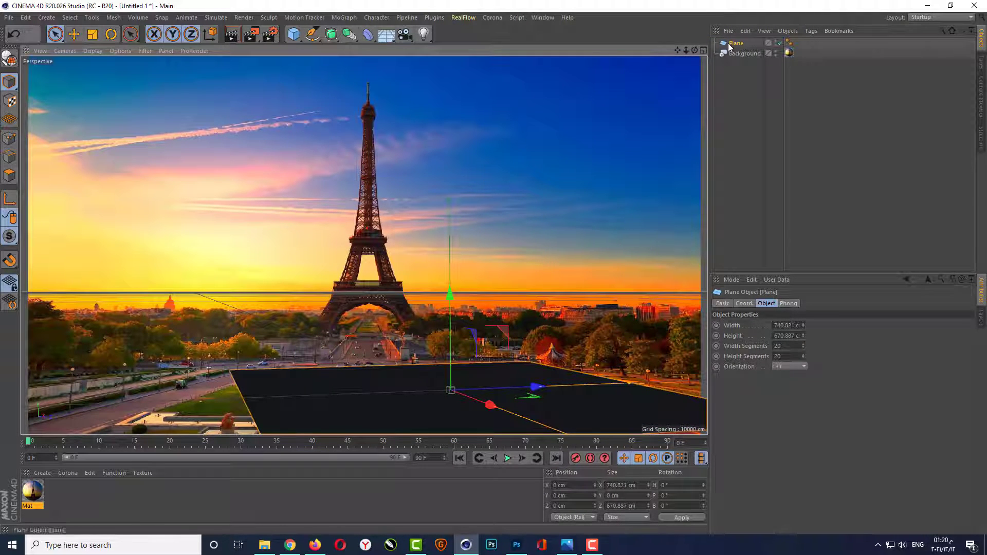
click(737, 77)
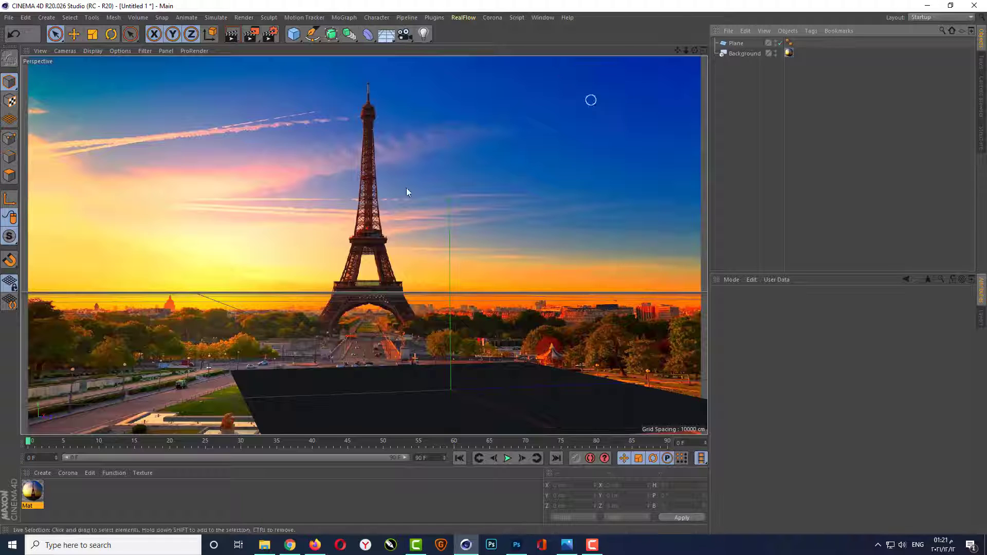
click(34, 493)
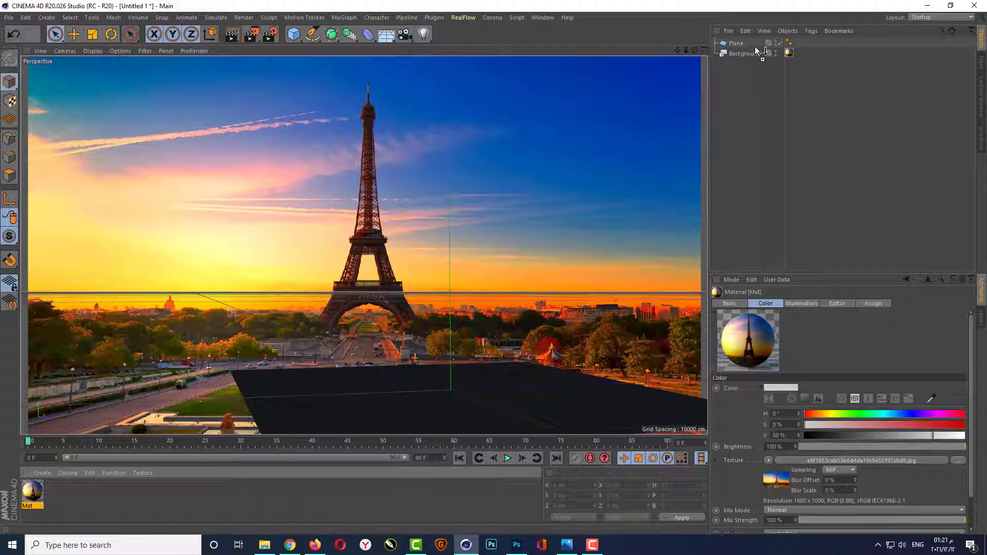
drag(756, 50, 741, 42)
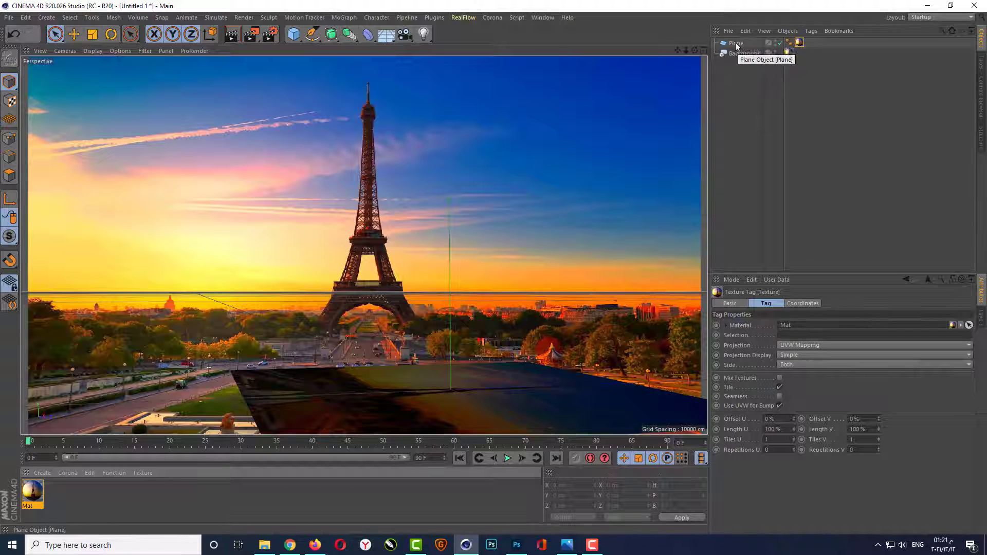
- Add a Compositing tag to the plane with Compositing Background enabled, and render the view as a preview
click(736, 43)
right_click(695, 41)
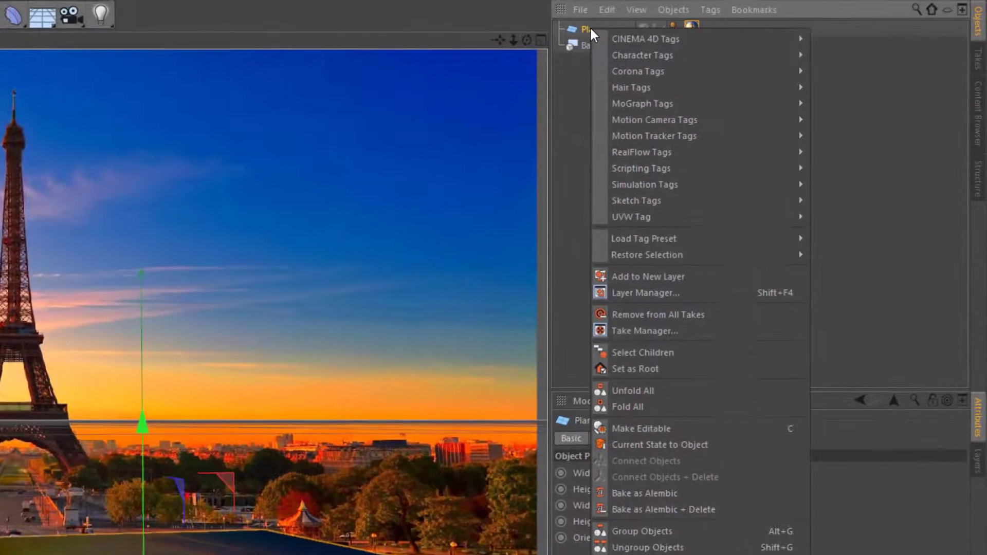
mouse_move(730, 47)
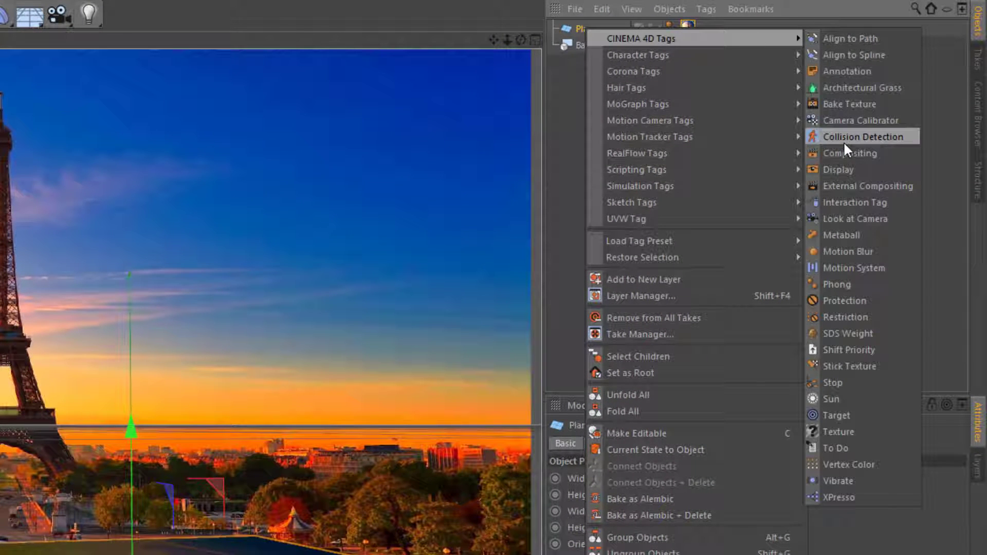
click(864, 151)
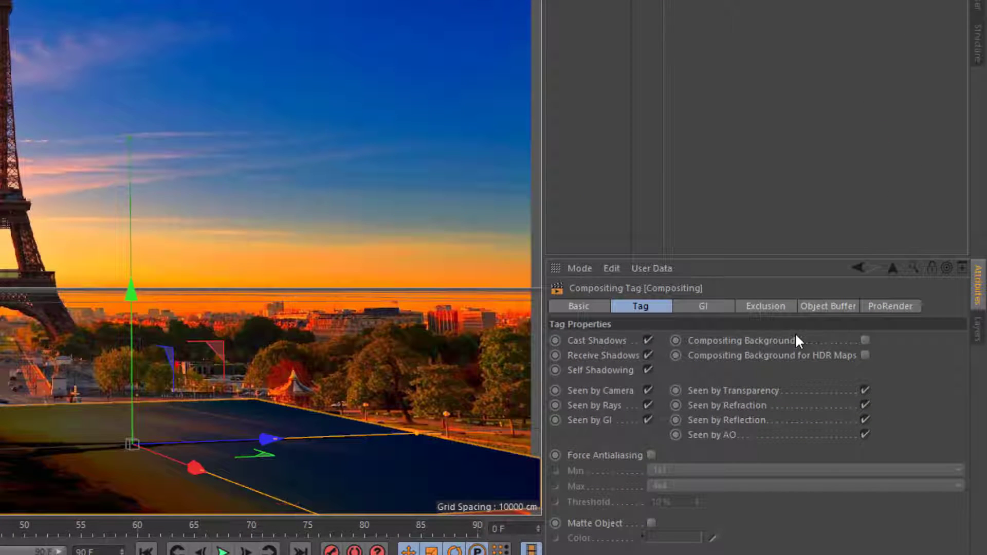
click(865, 340)
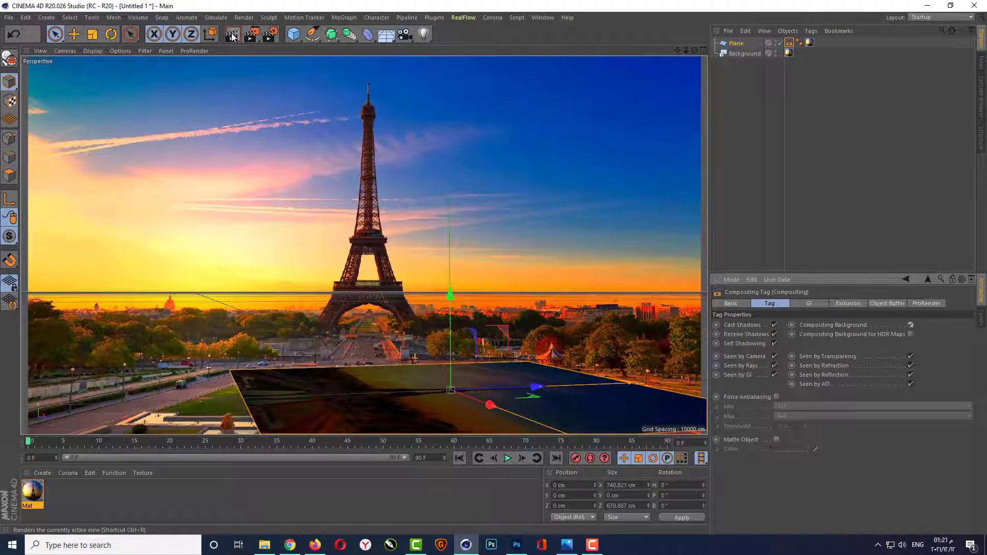
click(150, 9)
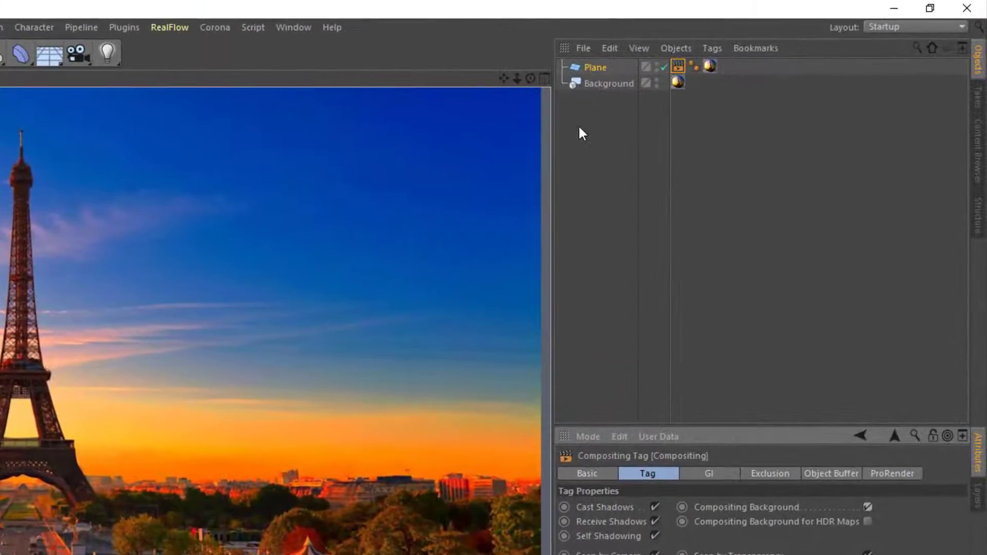
- Set the projection of the plane's texture tag to Frontal and render the view to check the blend with the background
click(713, 65)
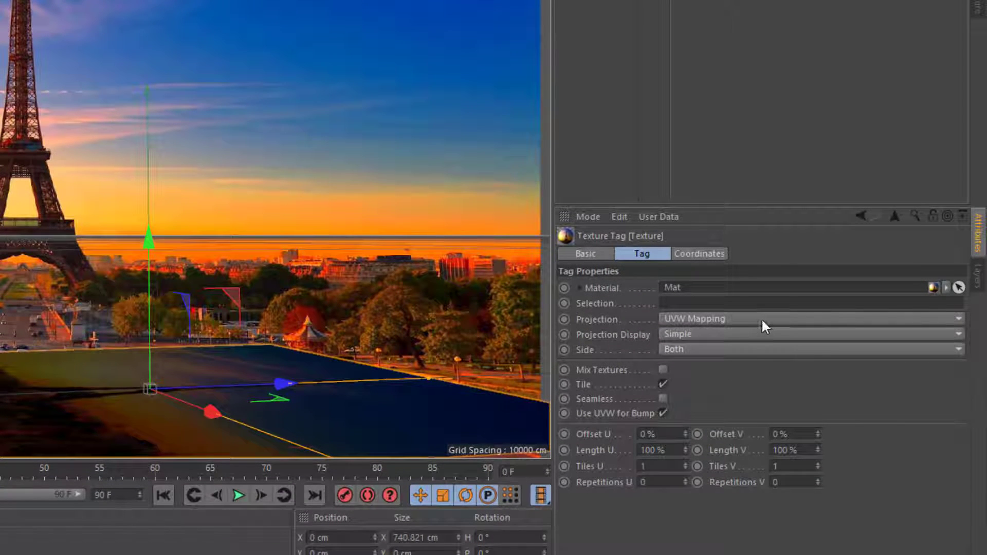
click(763, 318)
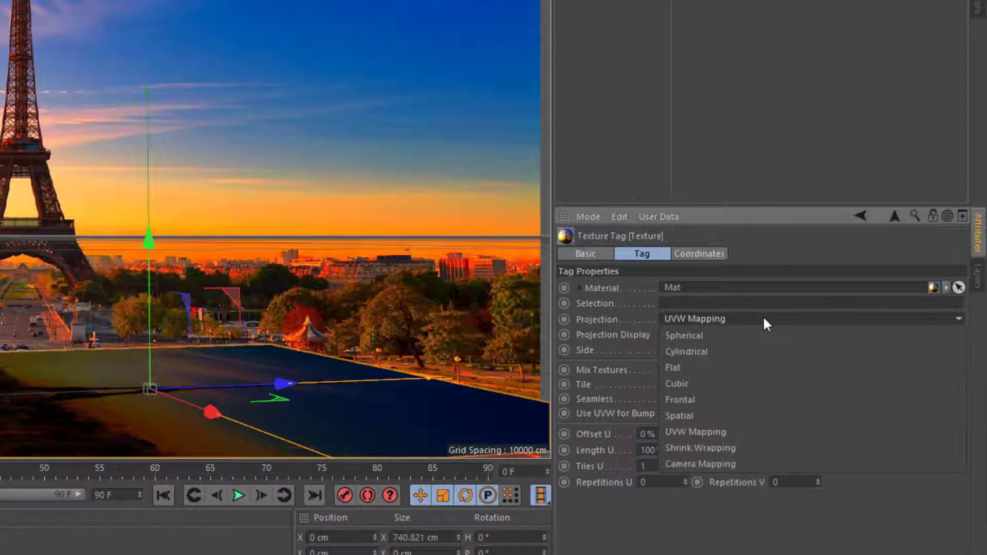
click(746, 394)
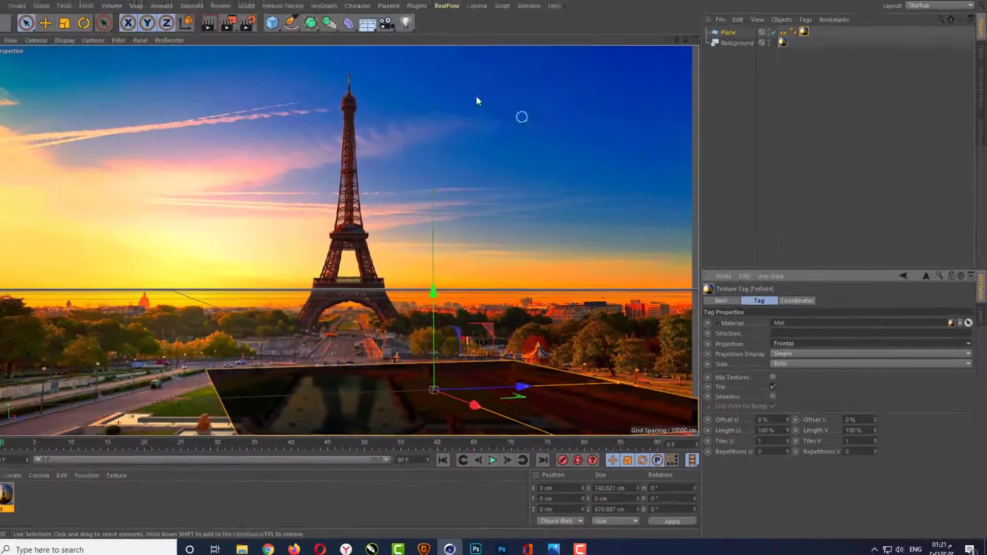
click(208, 22)
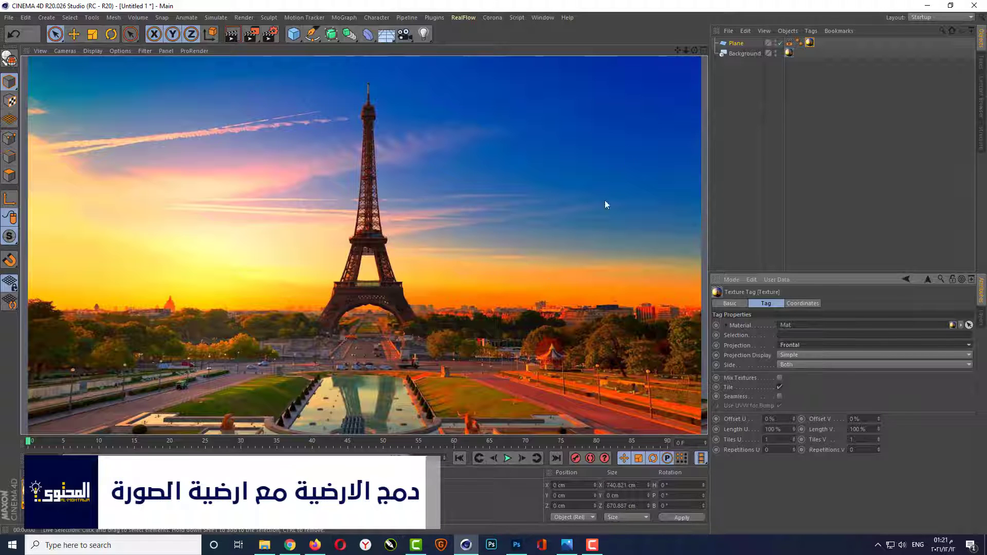
click(736, 45)
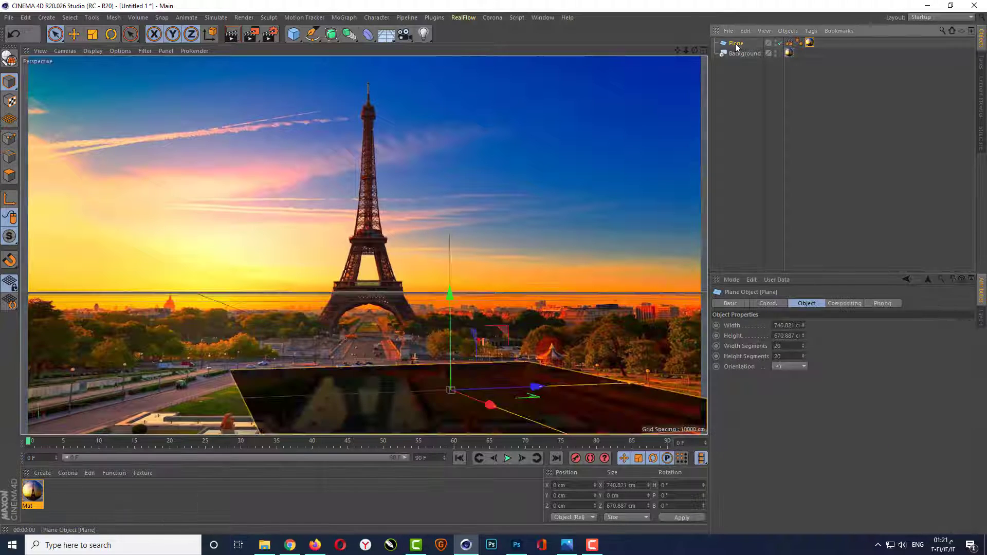
- Set the render output resolution to 300 DPI and the save format to JPG
click(270, 34)
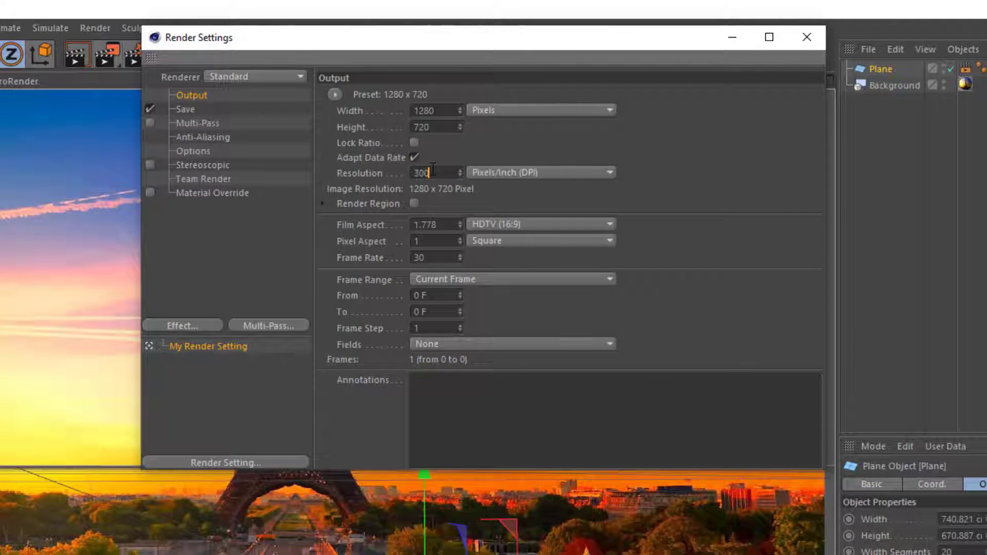
key(Return)
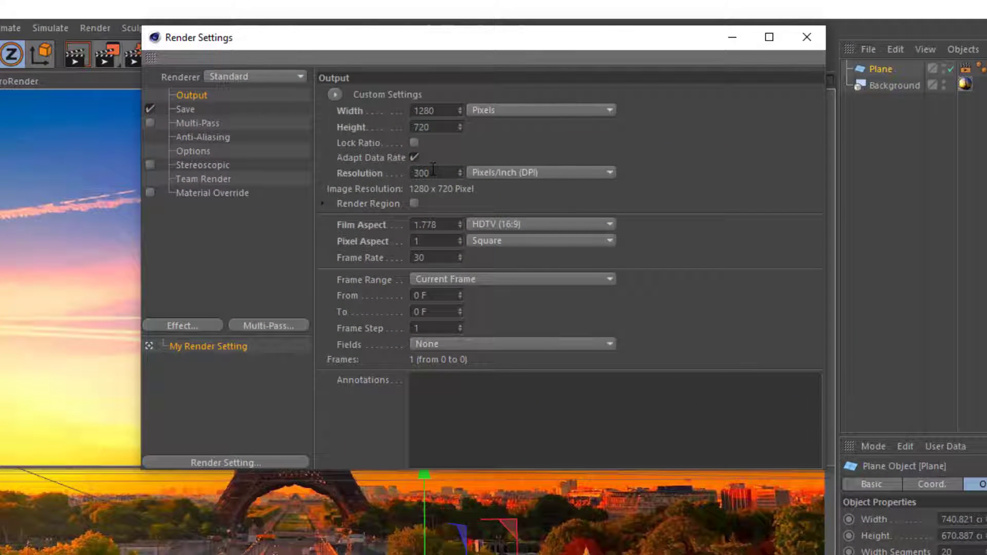
click(193, 108)
click(498, 140)
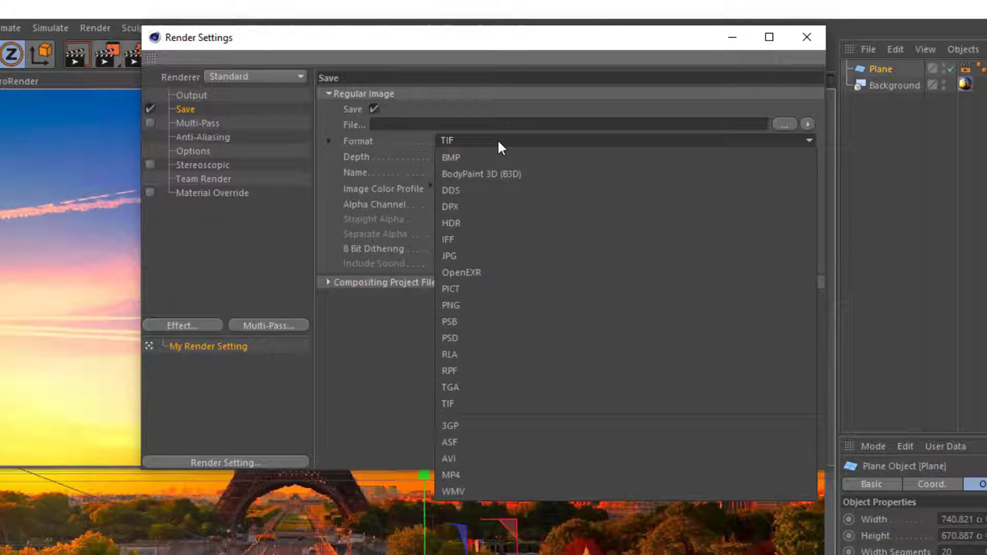
click(495, 255)
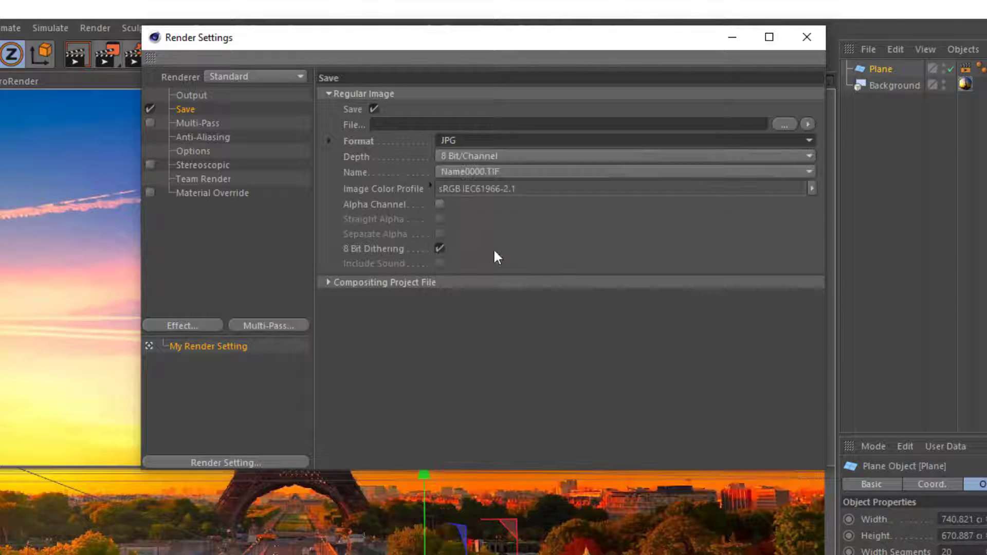
- Set the render anti-aliasing to Best with a minimum level of 4x4 and a maximum level of 16x16
click(202, 138)
click(499, 94)
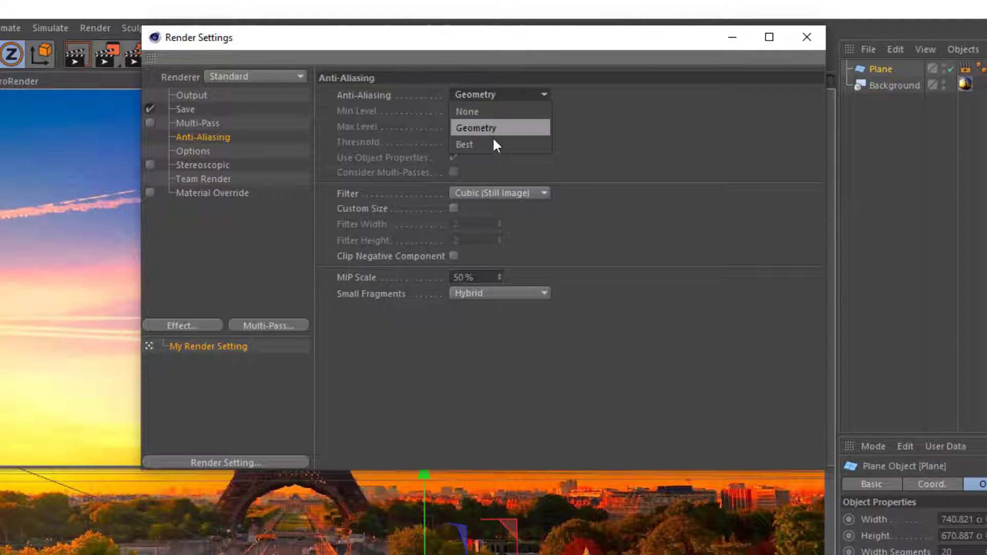
click(493, 138)
click(491, 110)
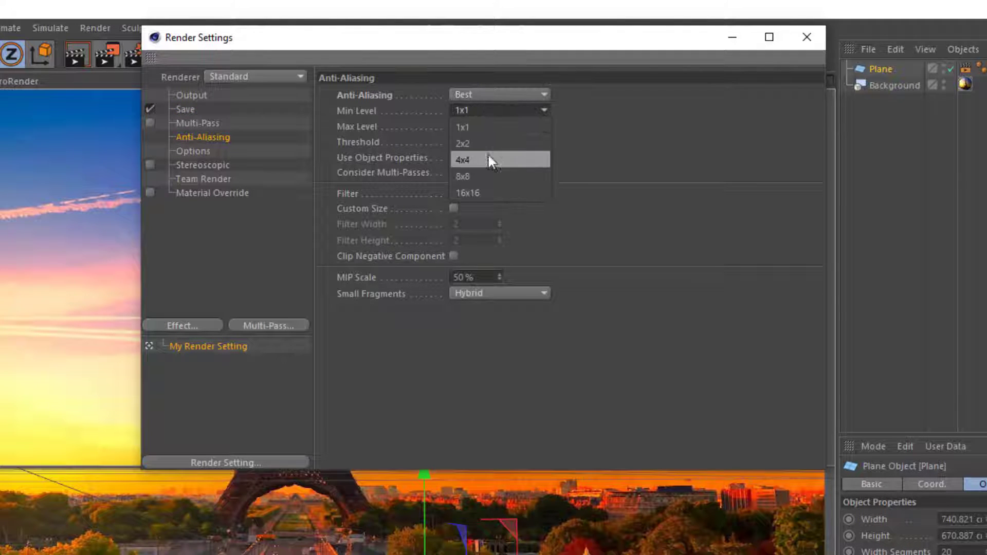
click(488, 160)
click(494, 126)
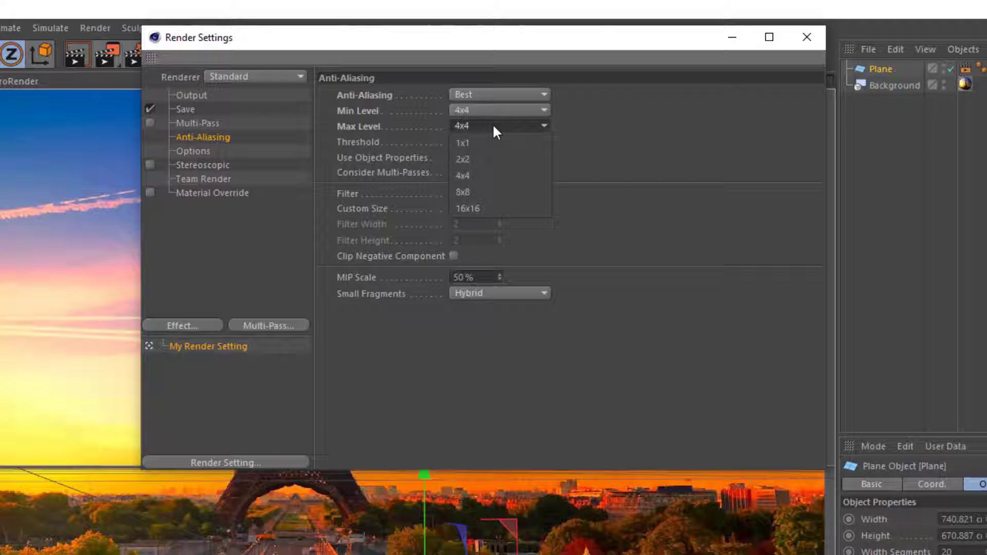
click(486, 207)
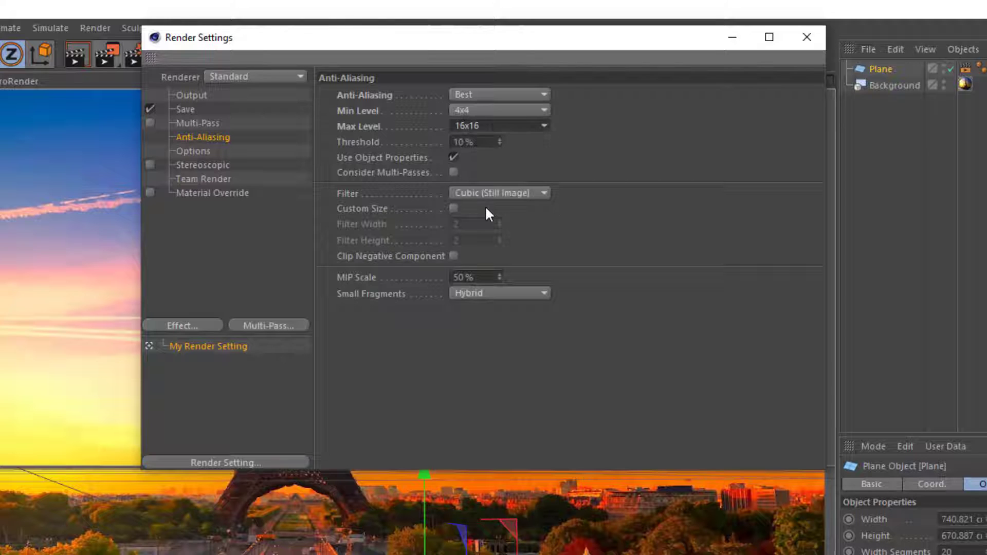
- Add the Ambient Occlusion effect to the render settings with 35% contrast and a maximum ray length of 140 cm
click(195, 326)
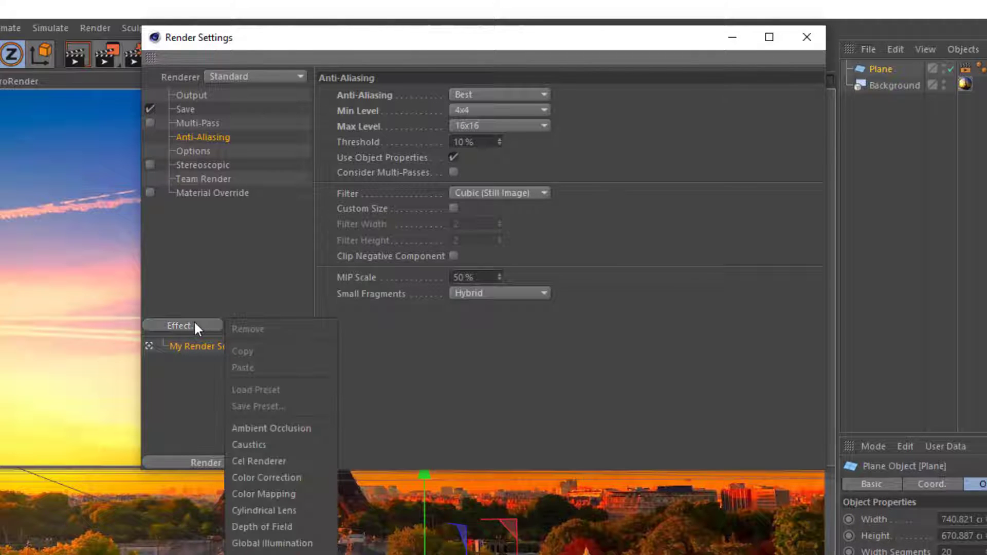
click(270, 428)
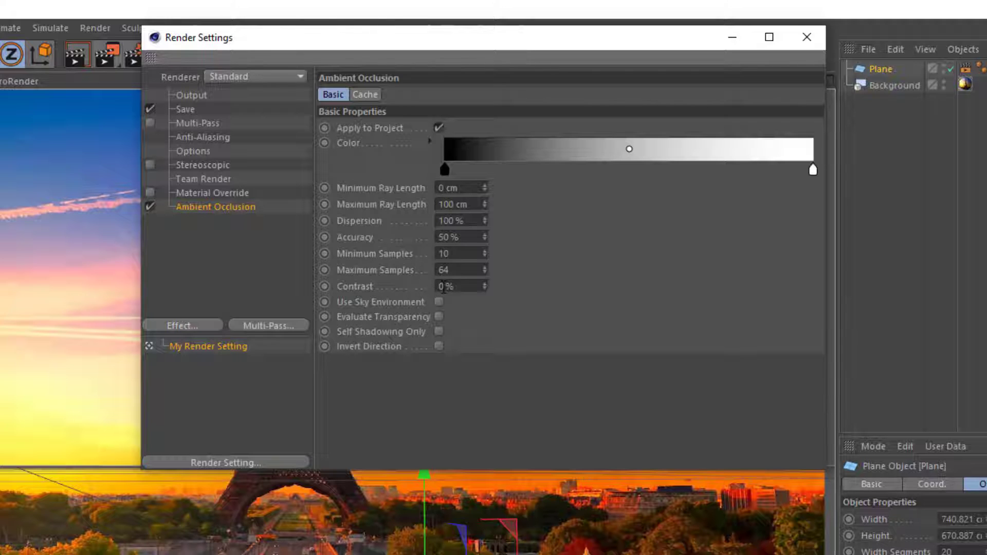
double_click(444, 286)
double_click(447, 204)
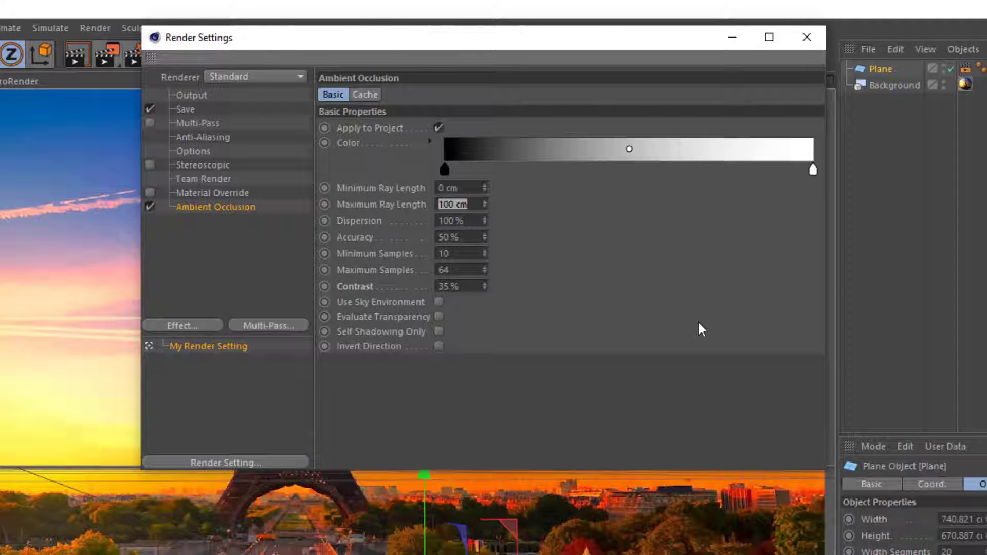
text(1)
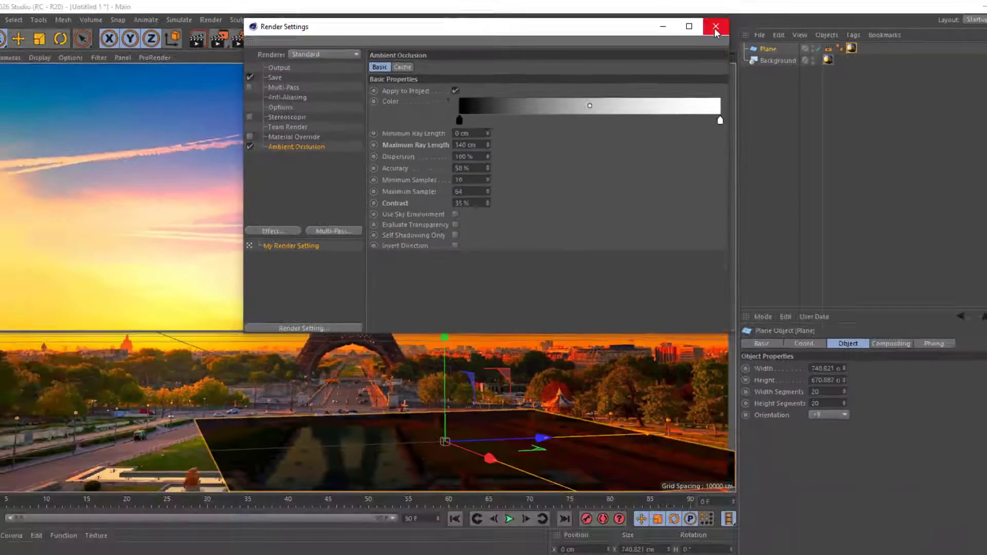
click(807, 37)
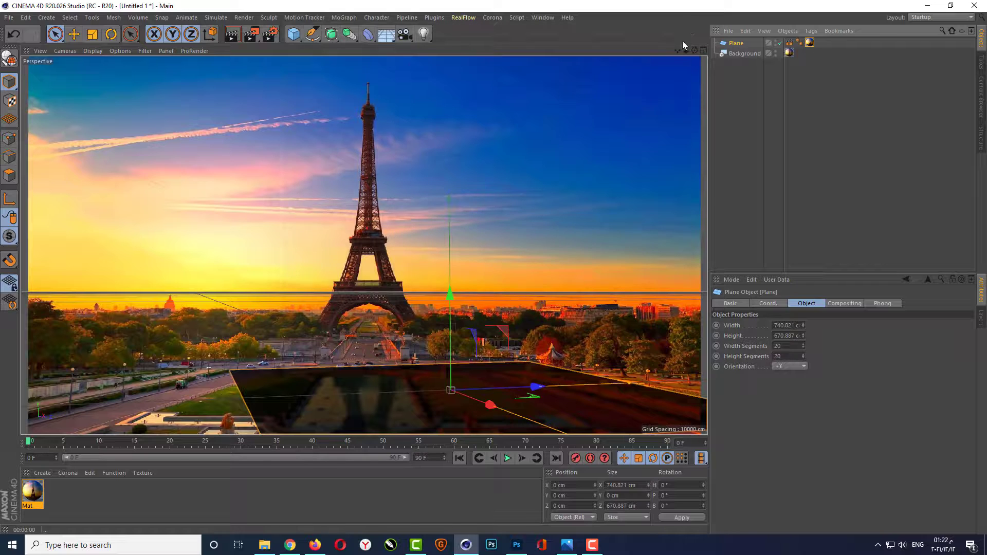
- Add a MoText object to the scene and set its heading rotation to 50°
click(345, 18)
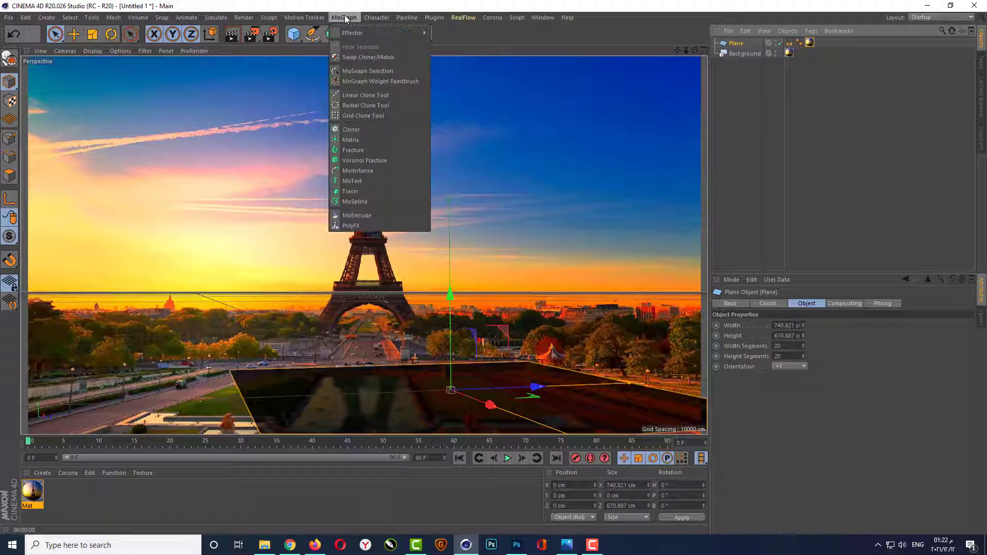
click(356, 181)
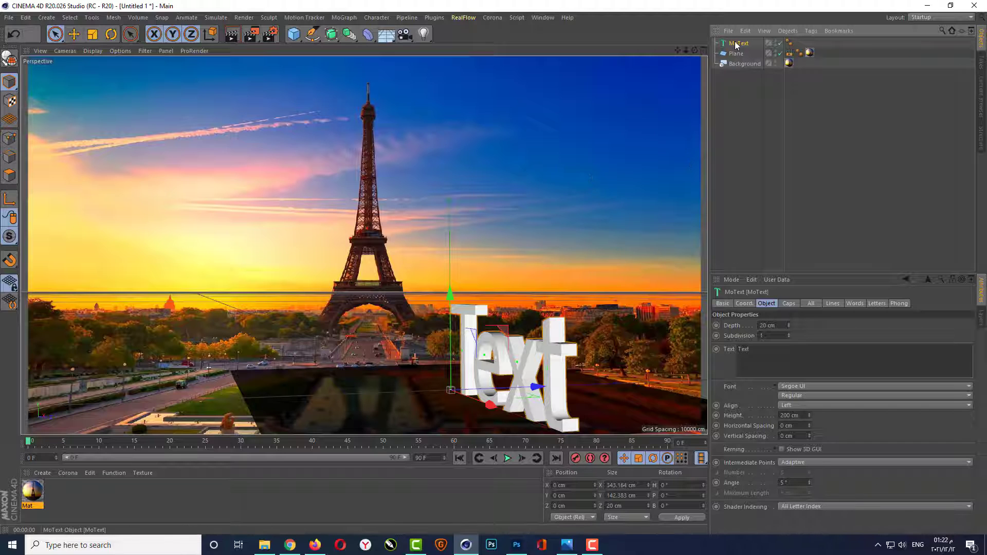
click(668, 485)
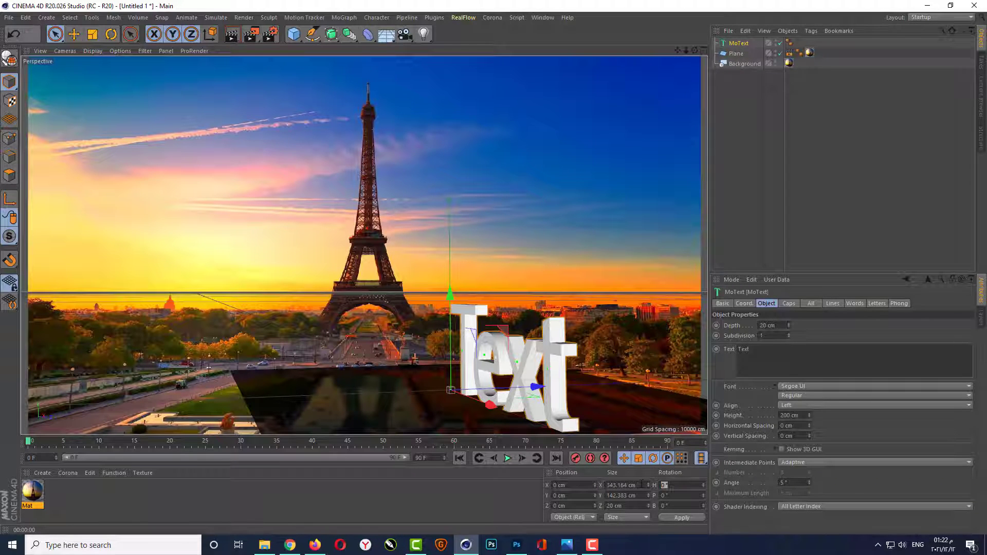
text(50)
key(Return)
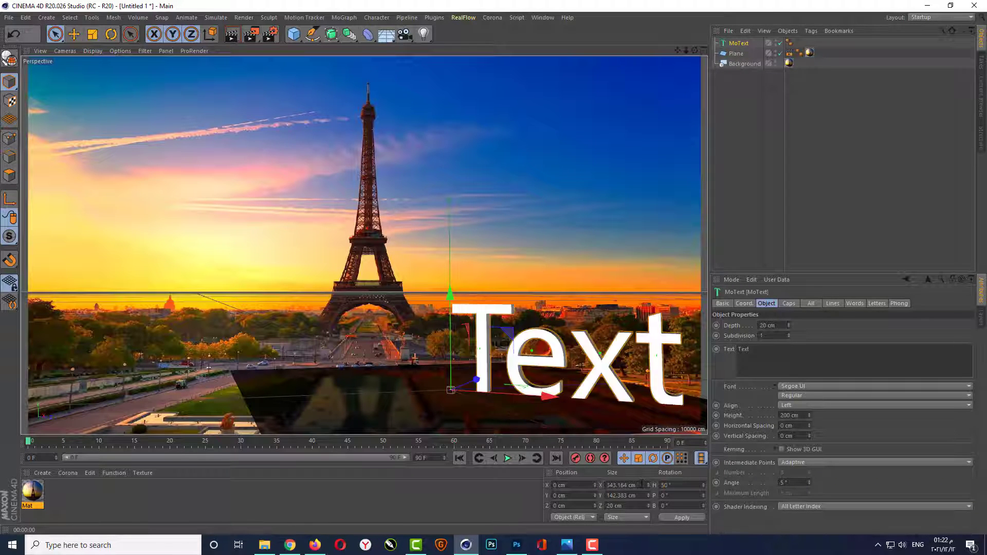
- Set the MoText alignment to Middle, the font to Rodondo and the text to "3D"
click(826, 405)
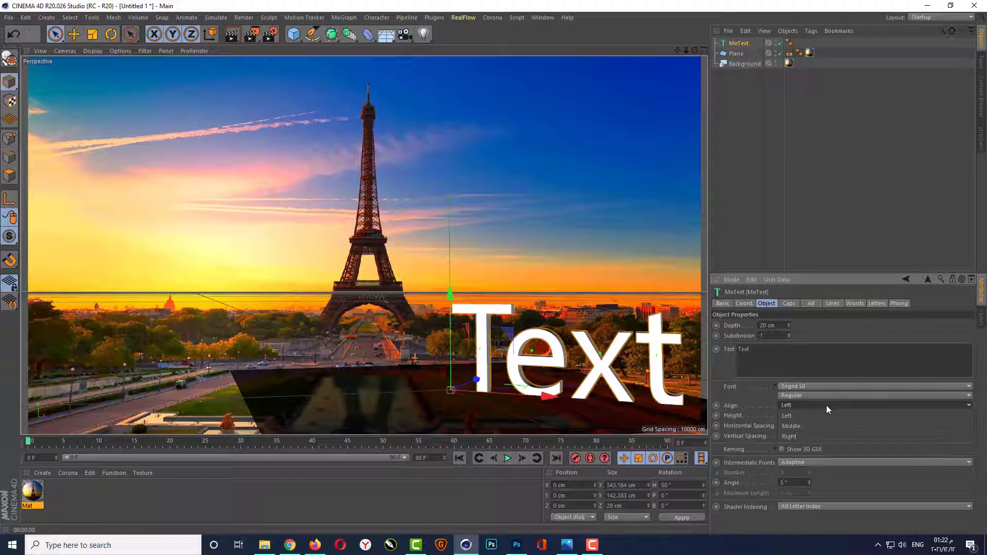
click(826, 423)
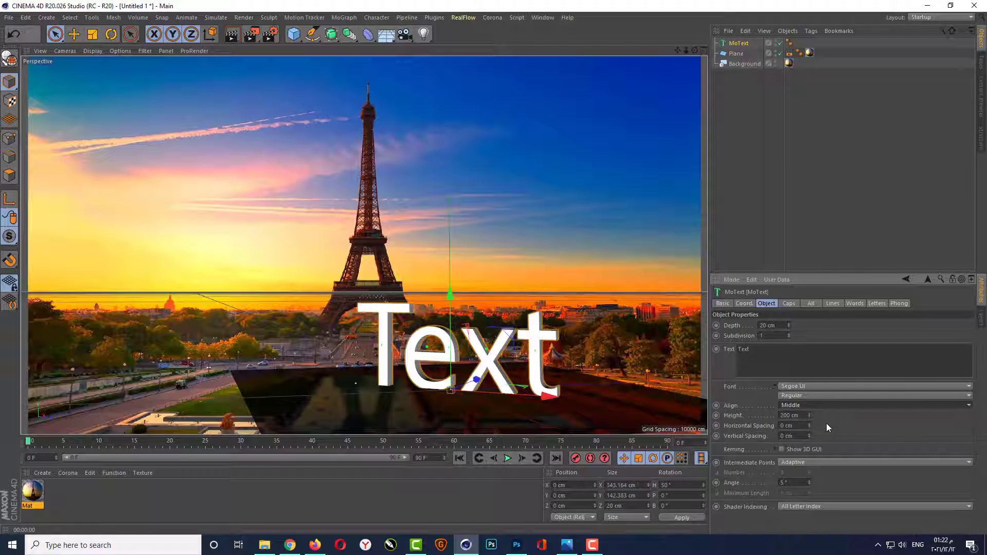
click(826, 386)
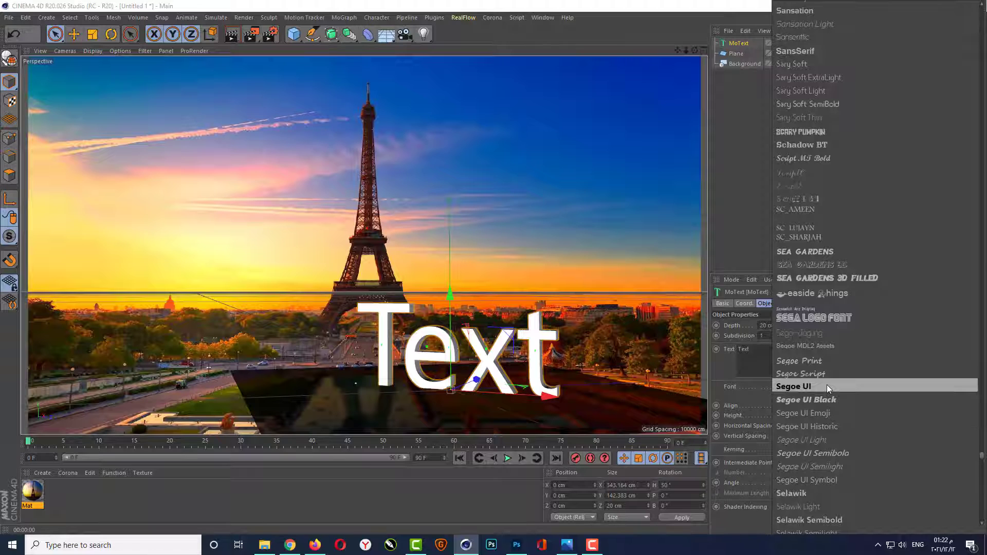
scroll(827, 385, up, 5)
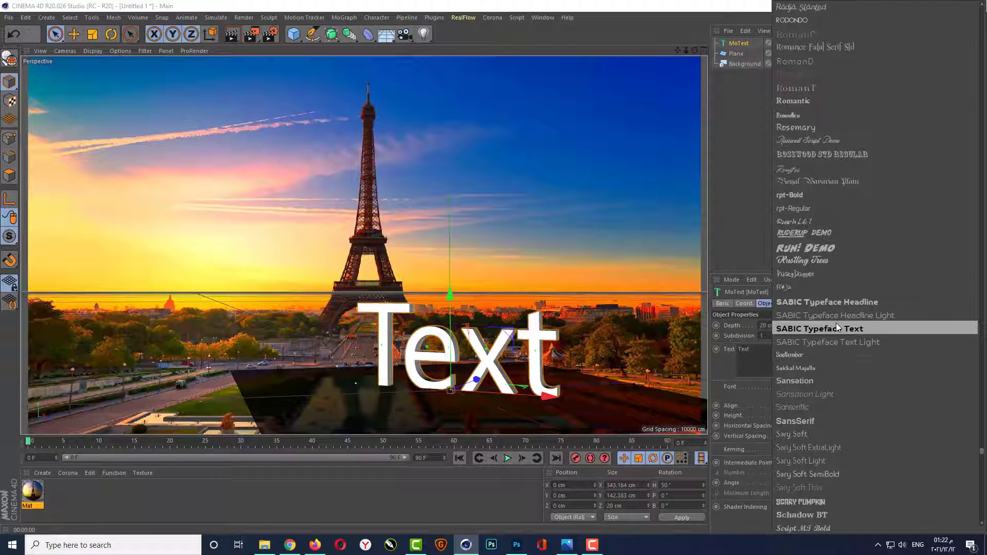
click(810, 21)
click(754, 349)
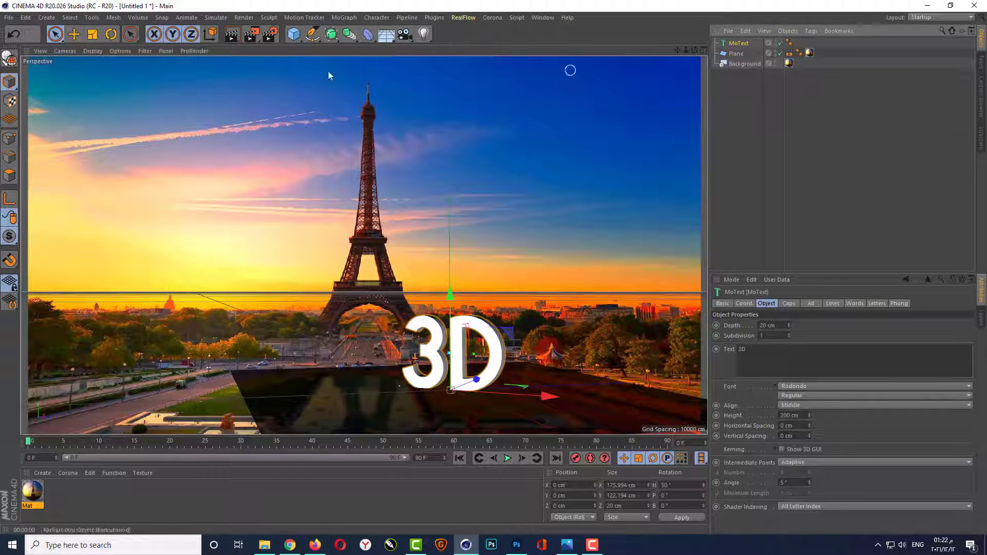
- Scale the 3D text up uniformly to a text height of about 472 cm
key(t)
drag(498, 266, 654, 129)
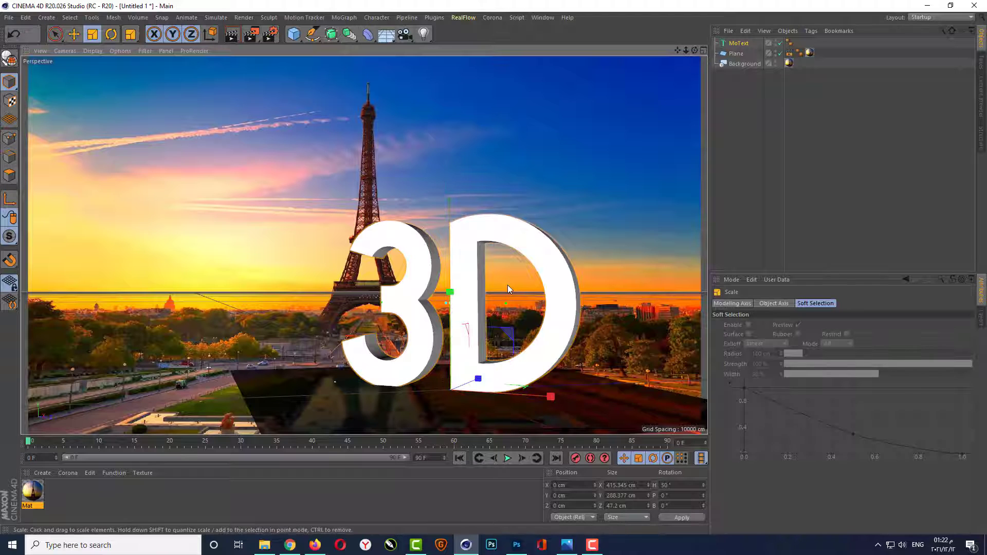
click(736, 45)
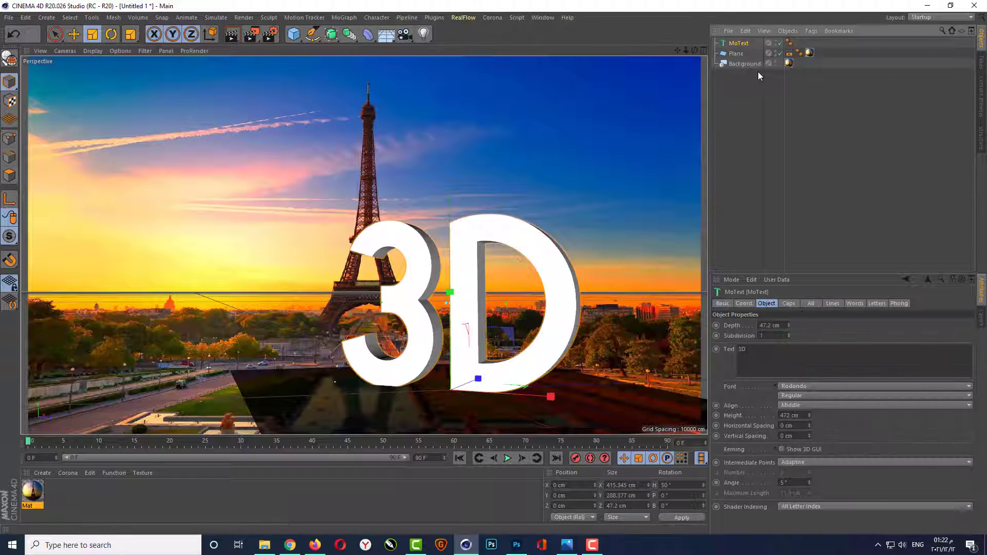
- Reframe the perspective view so the 3D text stands to the right of the tower, and render a preview of it
click(736, 53)
click(55, 35)
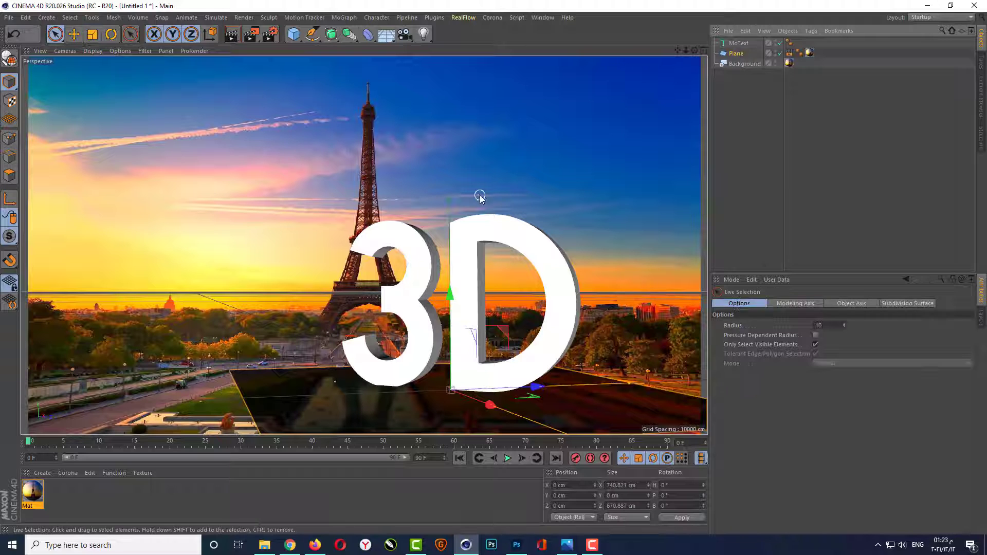
drag(679, 50, 364, 246)
click(232, 34)
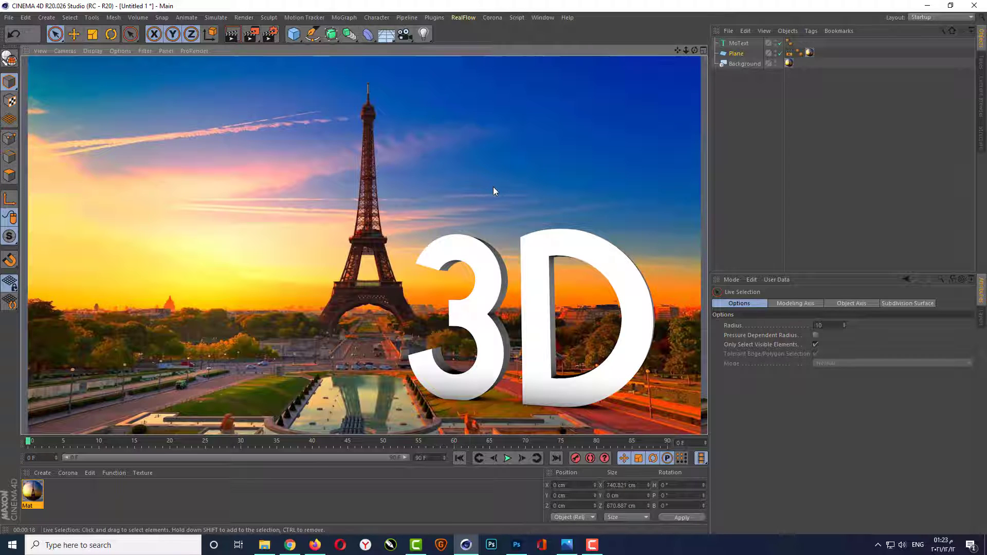
click(737, 54)
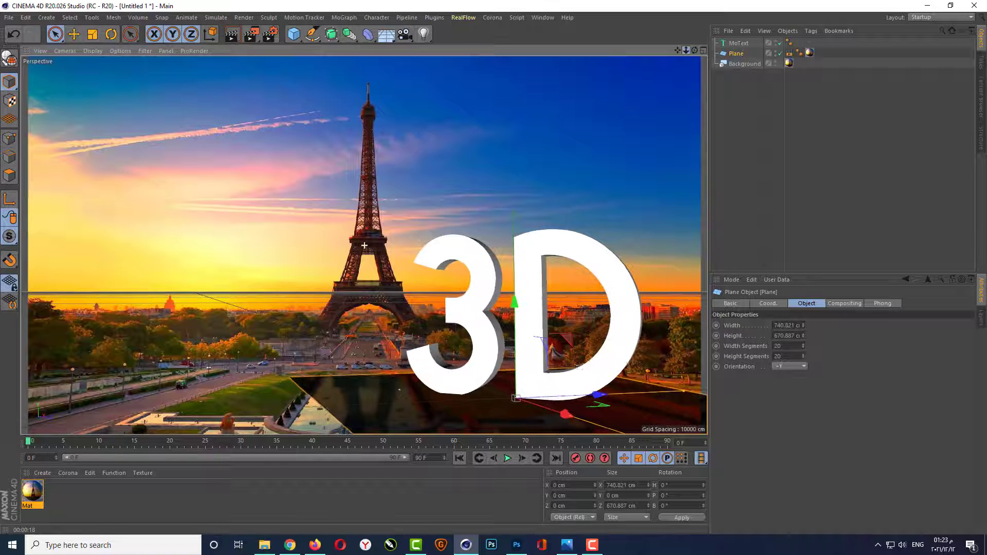
mouse_move(686, 50)
mouse_down()
mouse_move(678, 51)
mouse_move(687, 54)
mouse_up()
- Raise the 3D text slightly in the Right view so its base rests on the ground plane
click(739, 43)
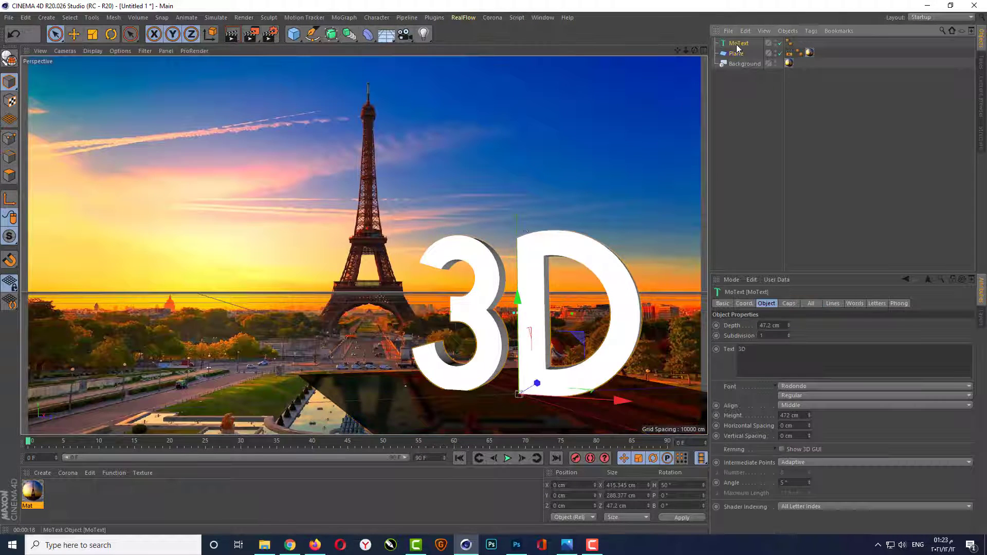
middle_click(526, 222)
middle_click(192, 358)
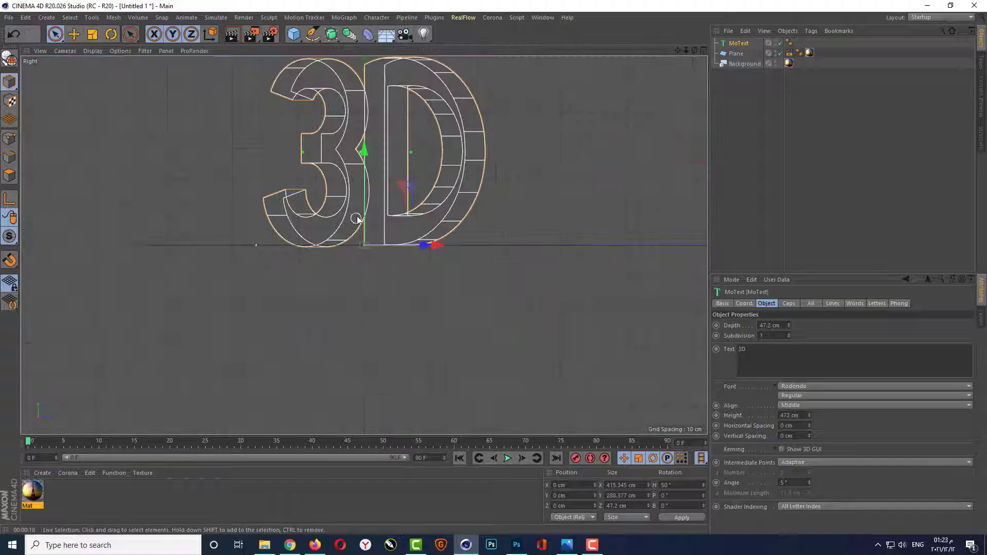
scroll(358, 212, up, 5)
drag(372, 202, 372, 196)
middle_click(329, 252)
middle_click(206, 155)
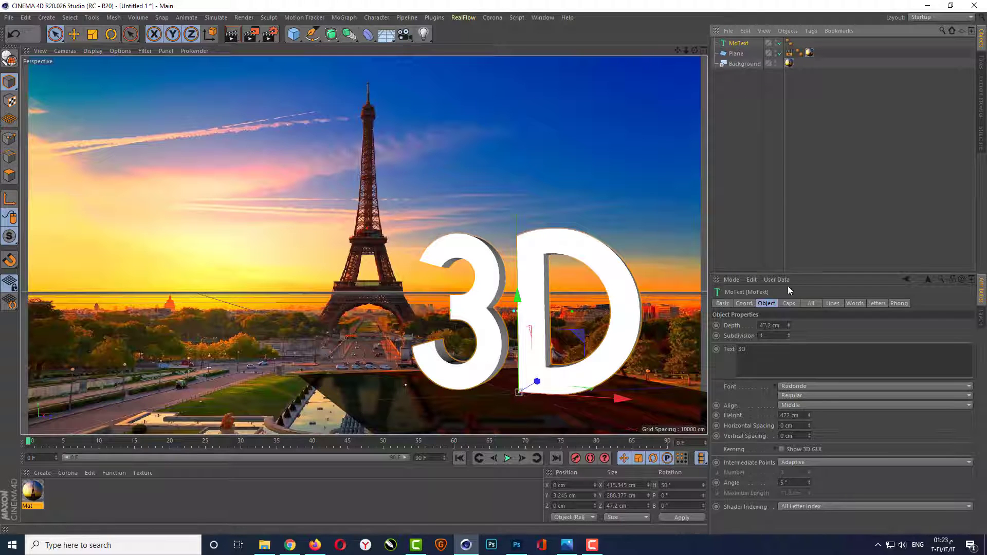
- Set the 3D text's depth to 100 cm and its start cap to Fillet Cap
click(768, 326)
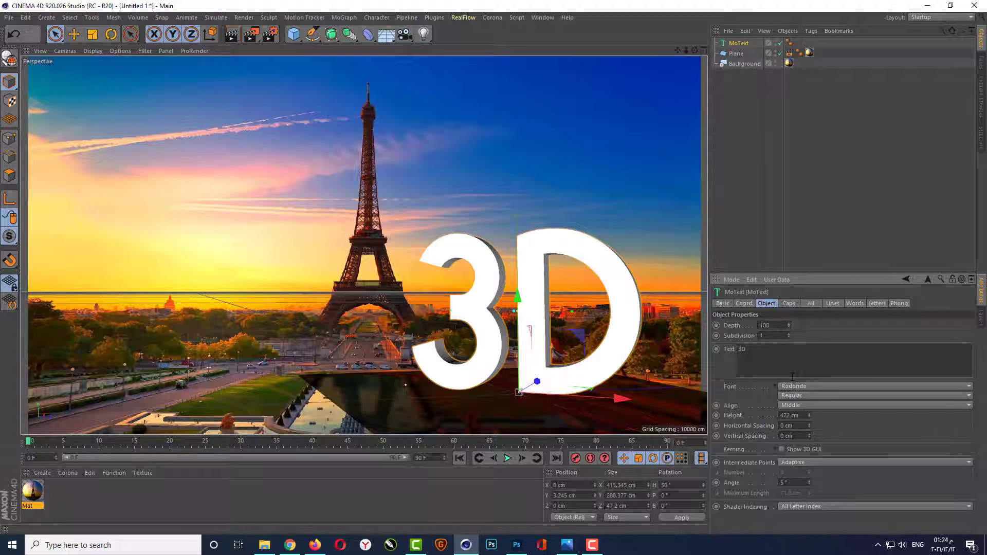
click(791, 305)
click(830, 324)
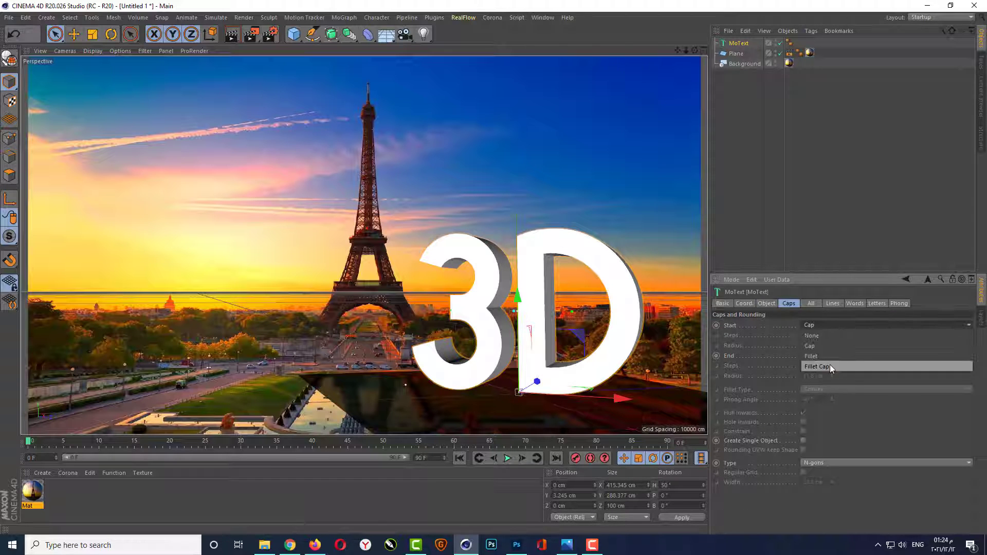
click(830, 365)
- Give the text's start fillet 10 steps, a radius of 10 cm and the Half Circle fillet type
click(817, 335)
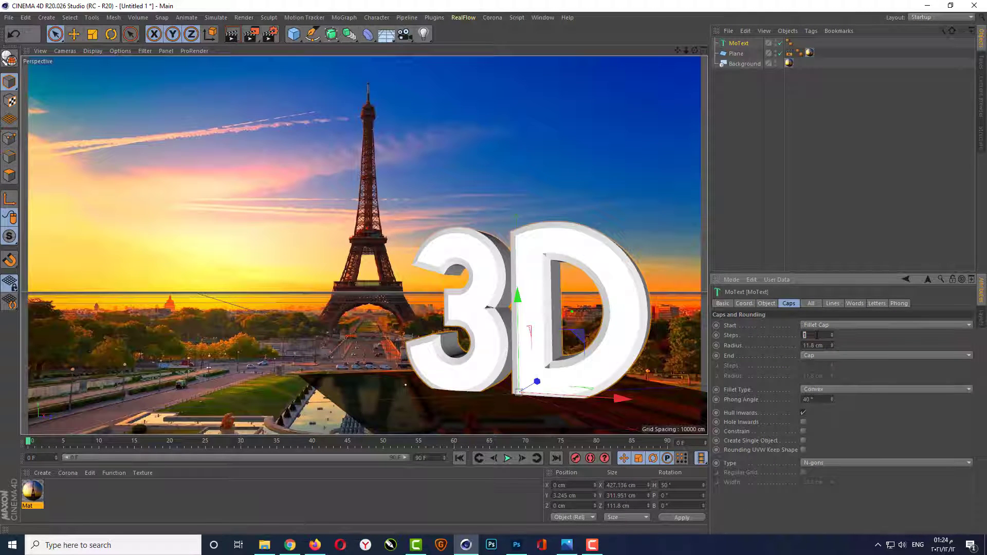
text(10)
key(Return)
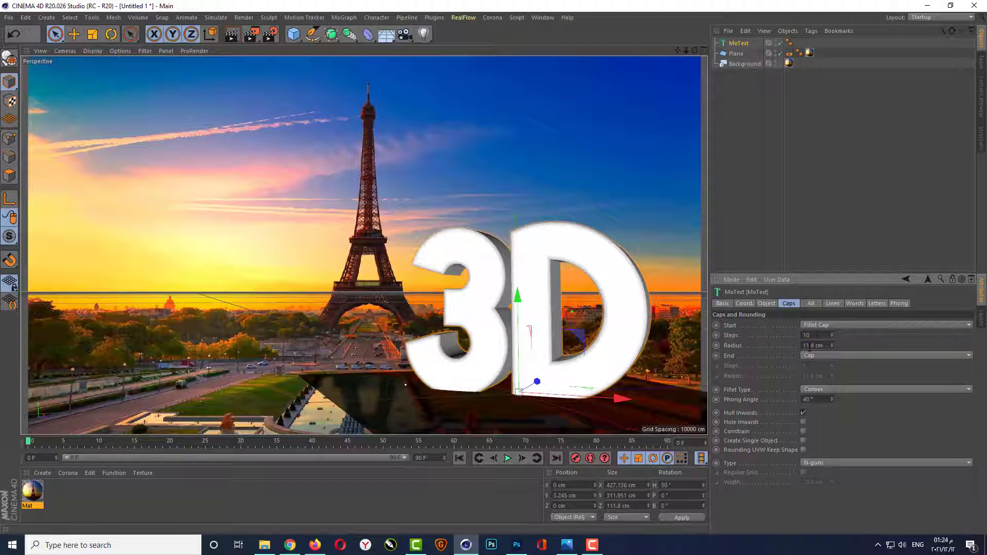
text(10)
key(Return)
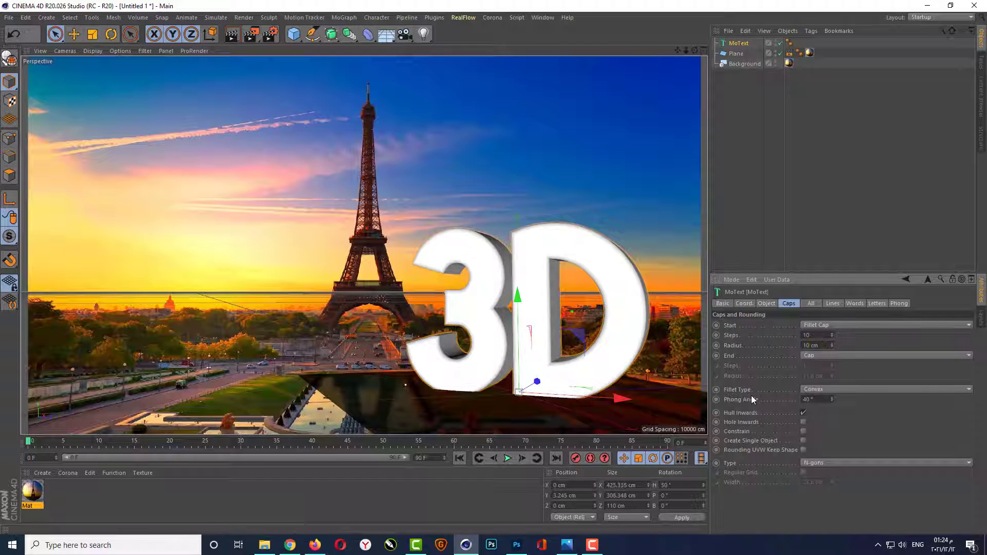
click(844, 389)
click(834, 430)
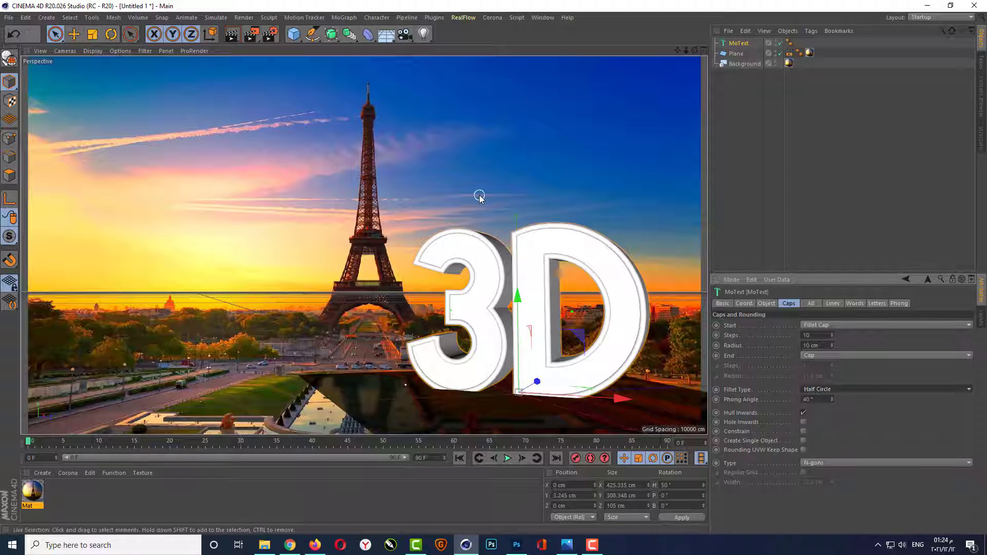
- Raise the 3D text in the Right view to a Y position of about 13.3 cm, and render the perspective view
middle_click(420, 261)
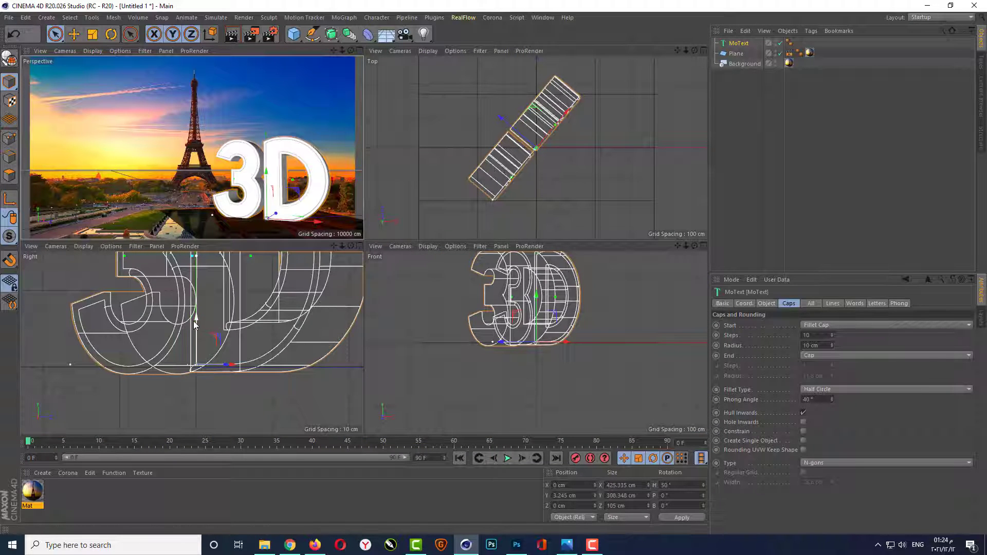
drag(196, 320, 198, 312)
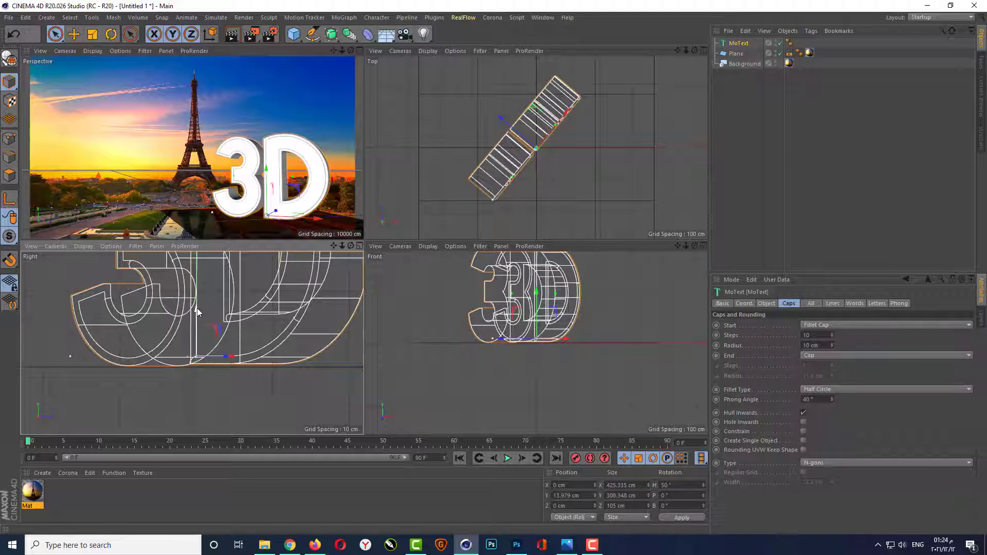
drag(196, 307, 197, 309)
middle_click(224, 63)
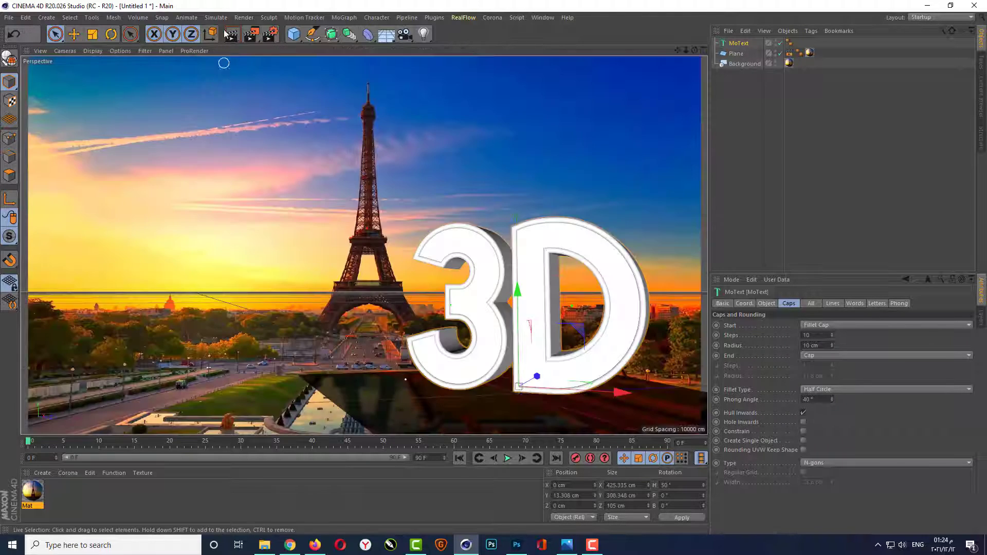
click(230, 33)
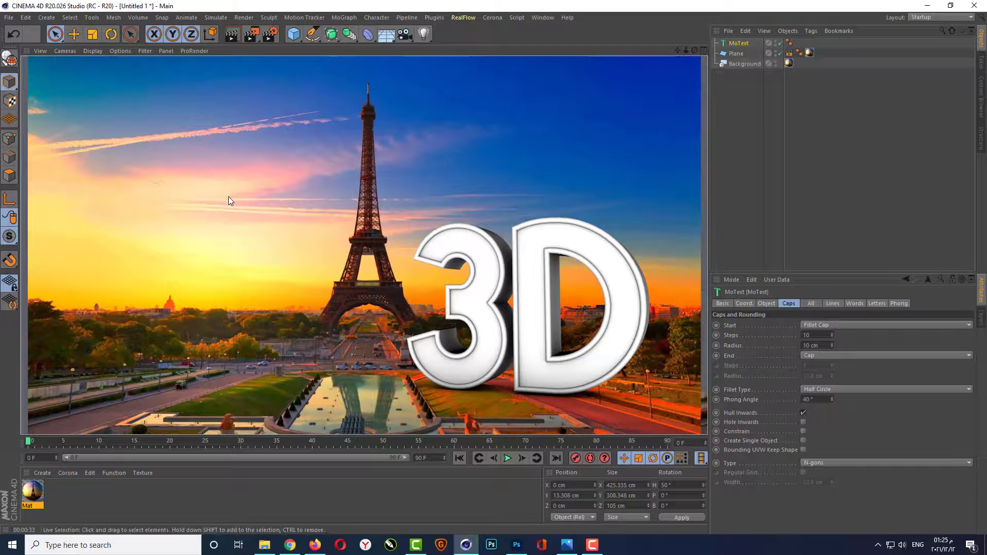
- Extend the ground plane to a height of about 906 cm so it reaches further beside the 3D text
click(738, 126)
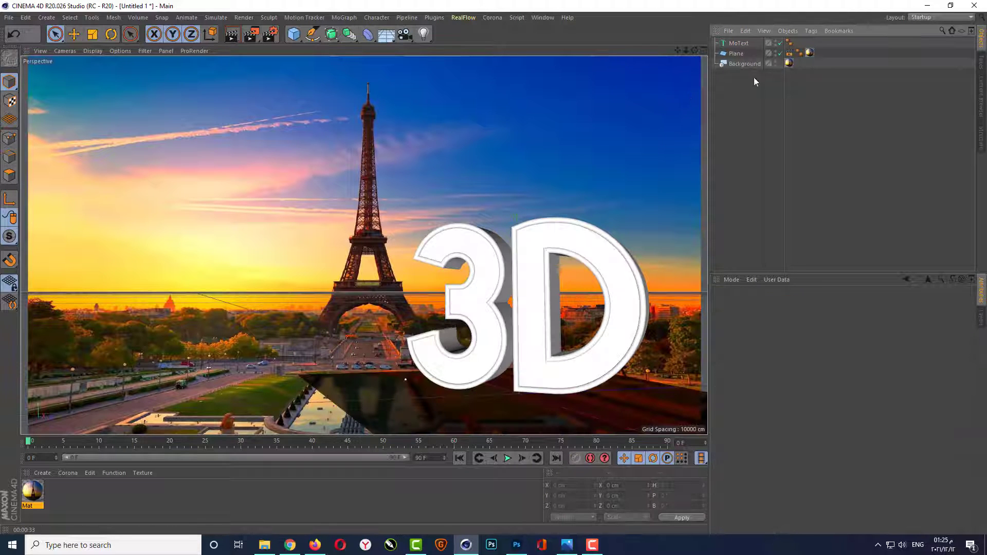
click(739, 54)
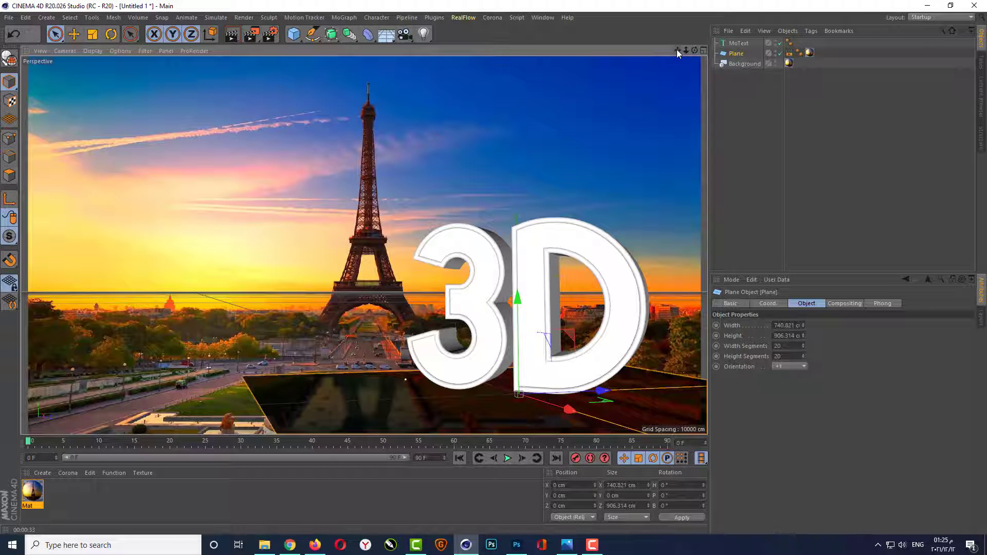
drag(678, 50, 679, 53)
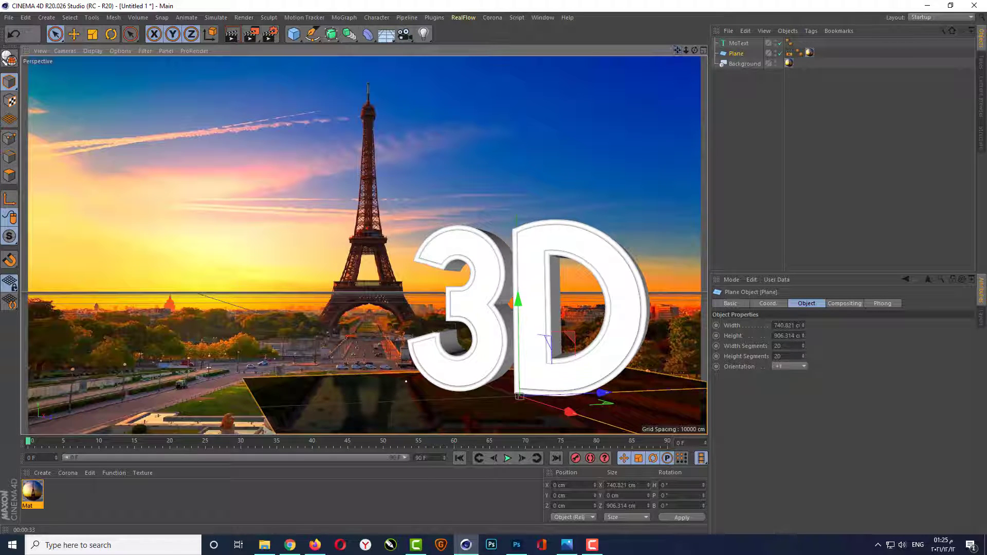
- Set the 3D text's heading rotation to 45° and fine-tune the perspective framing
click(739, 43)
click(671, 486)
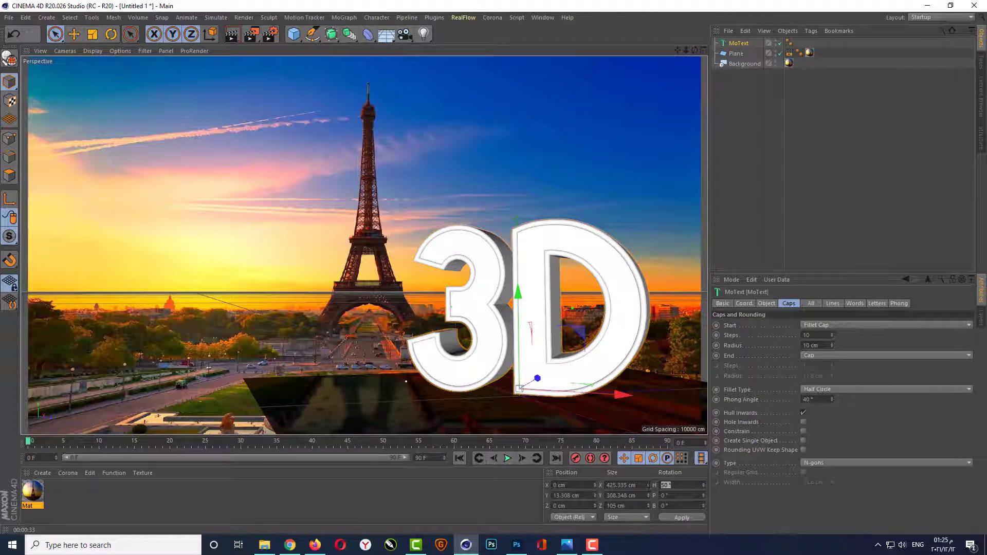
text(45)
key(Return)
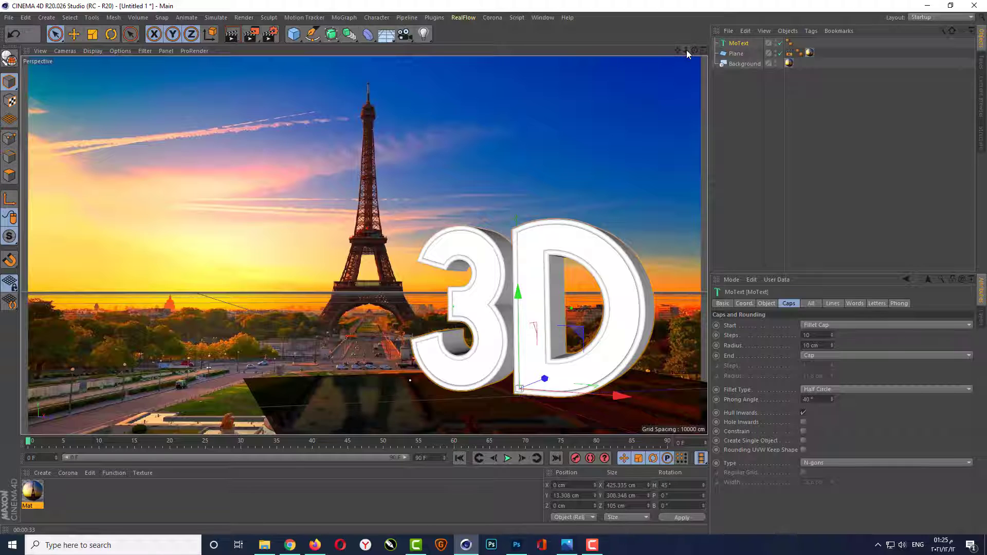
drag(686, 51, 687, 50)
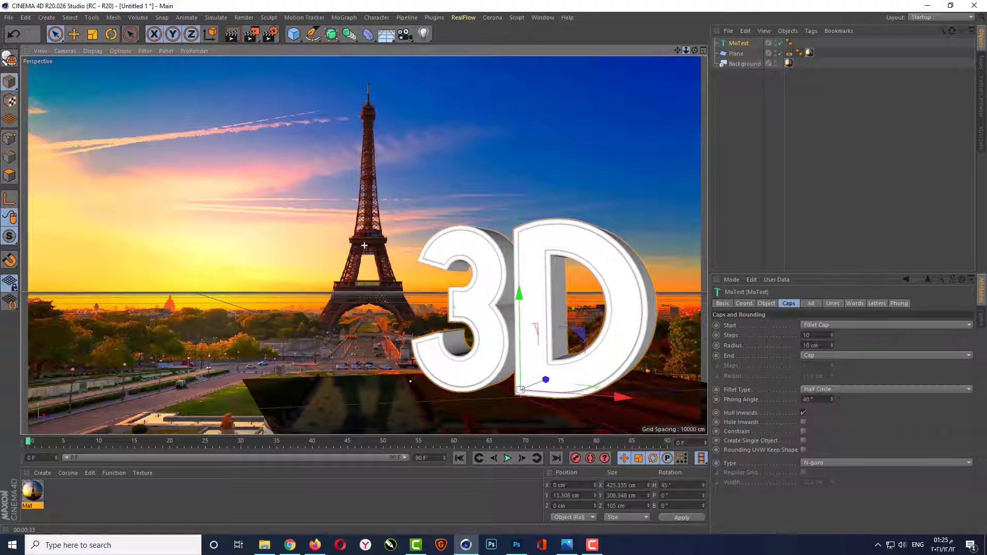
- Lower the 3D text in the Right view to a Y position of about 11.8 cm, and render the perspective view
middle_click(502, 194)
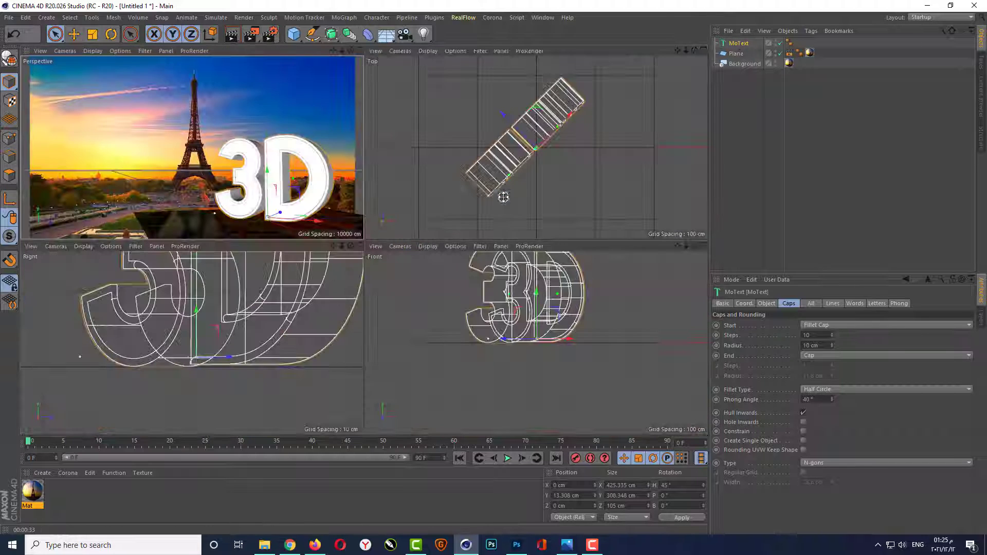
scroll(231, 337, up, 4)
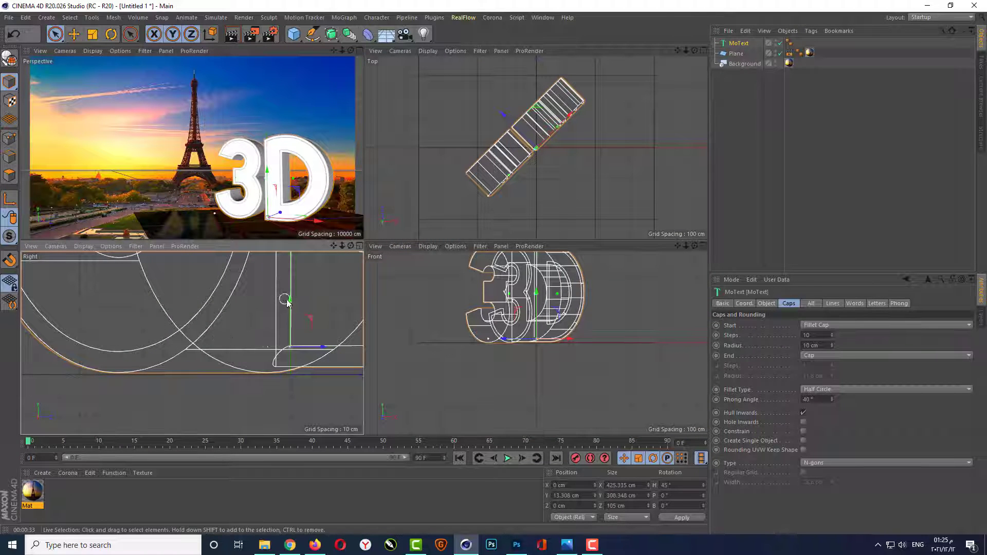
drag(289, 300, 289, 304)
middle_click(278, 170)
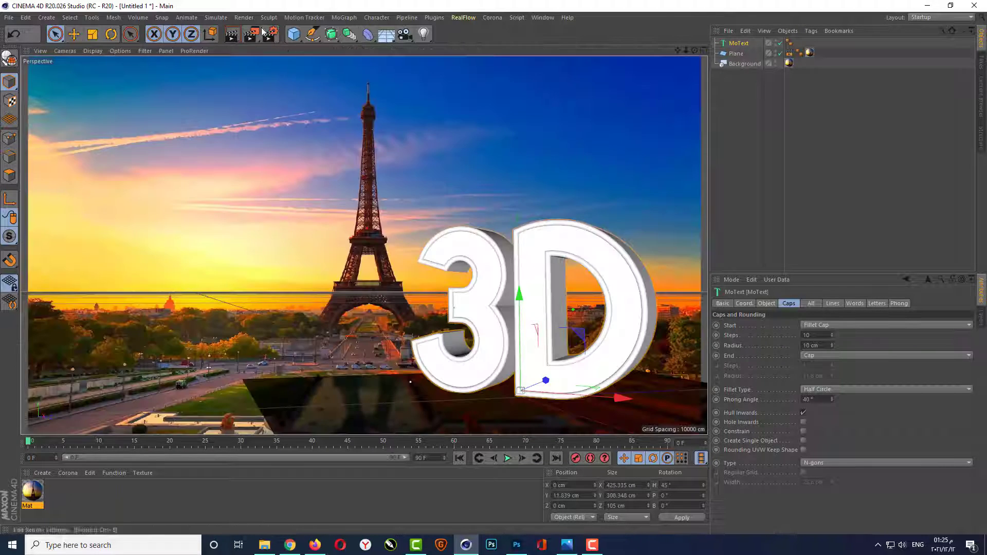
click(232, 34)
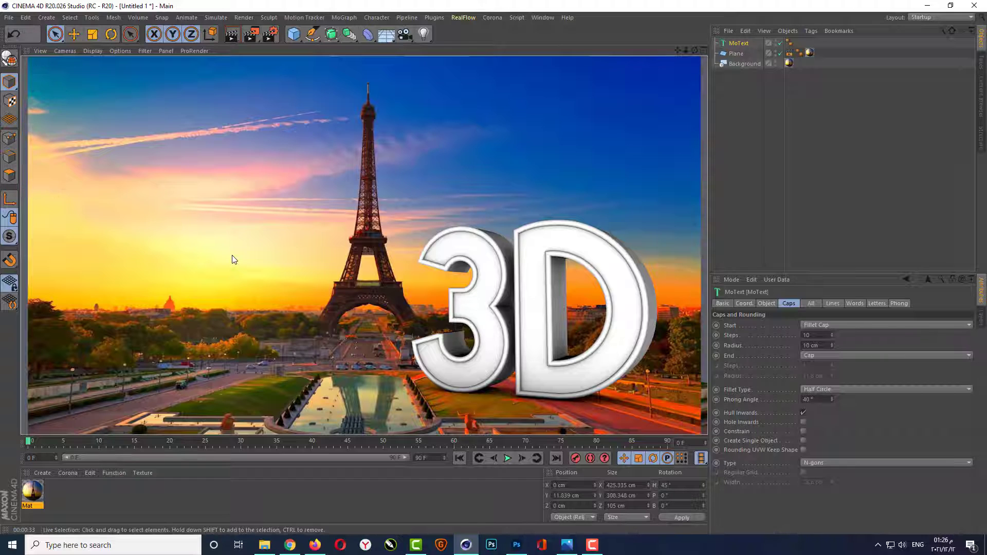
- Load the gold material mat.390 from the material presets library and assign it to the 3D text
click(739, 44)
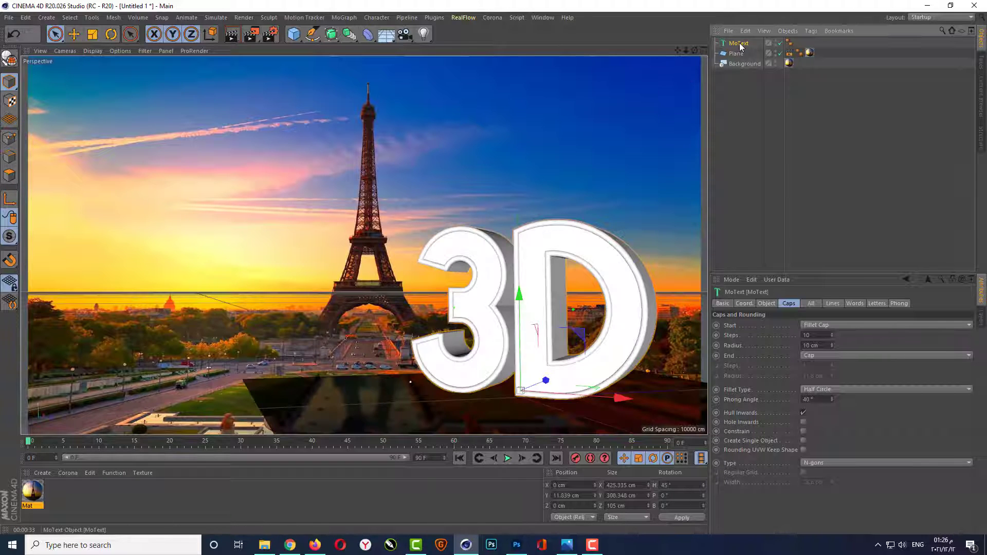
click(741, 158)
click(983, 89)
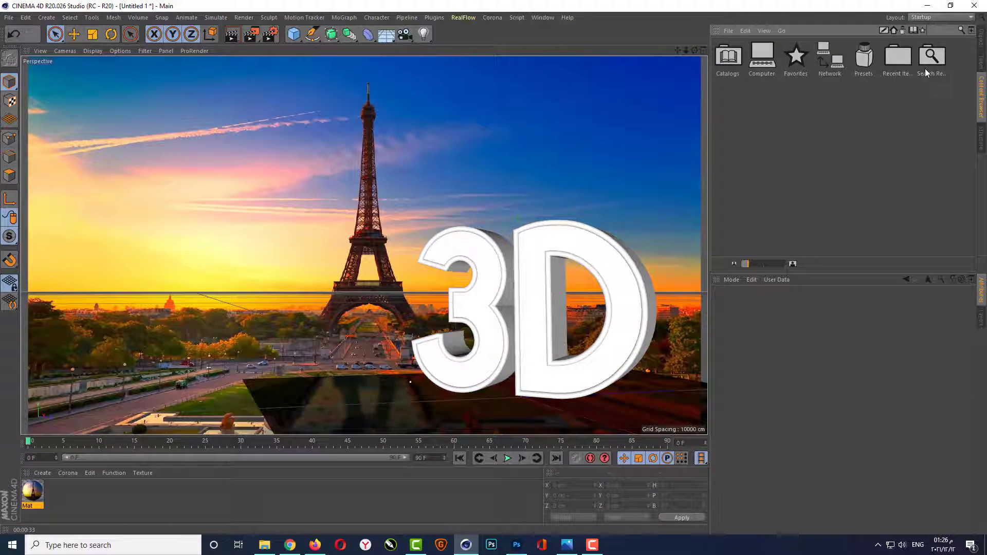
double_click(862, 63)
double_click(797, 64)
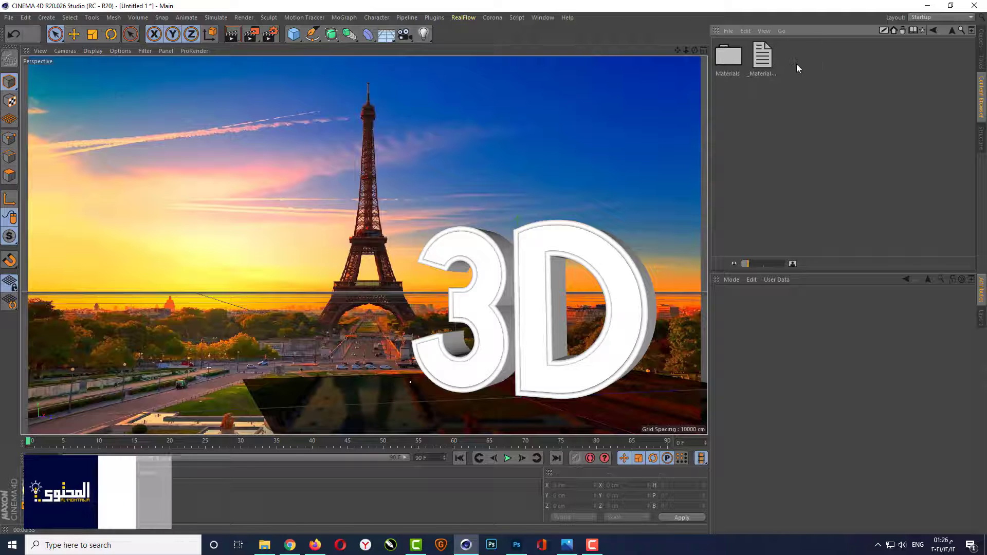
double_click(760, 57)
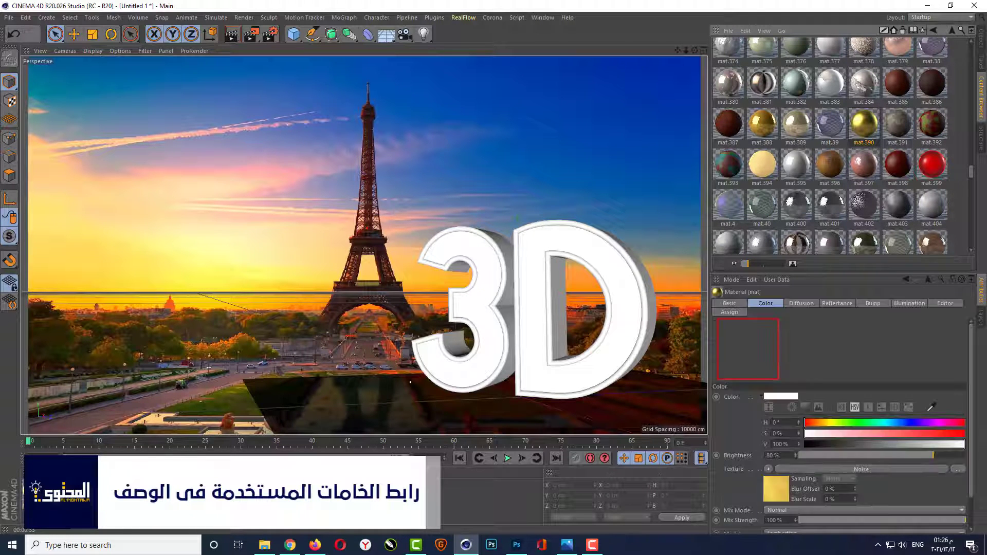
click(982, 40)
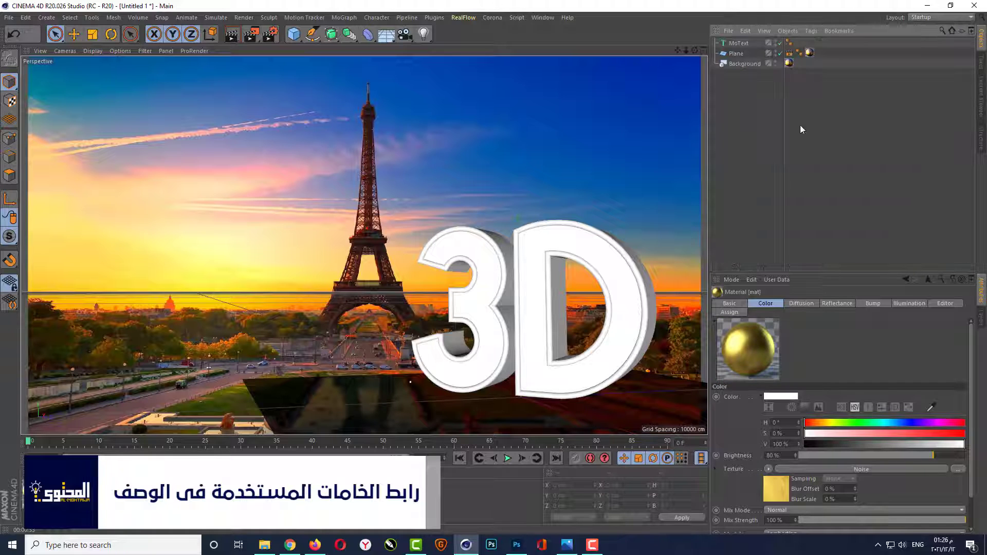
drag(58, 492, 744, 44)
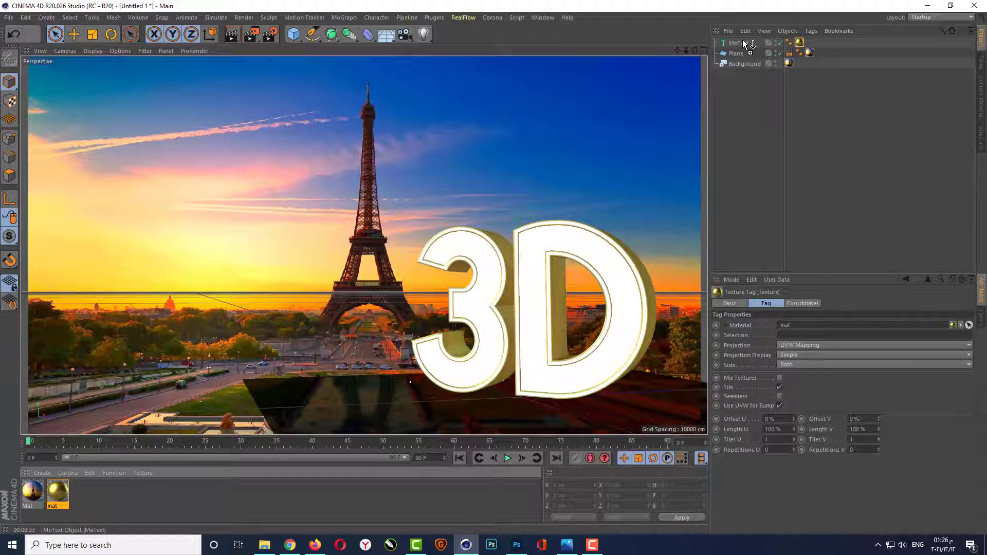
- Clear the Noise textures from the gold material's Color, Diffusion and Bump channels
double_click(57, 496)
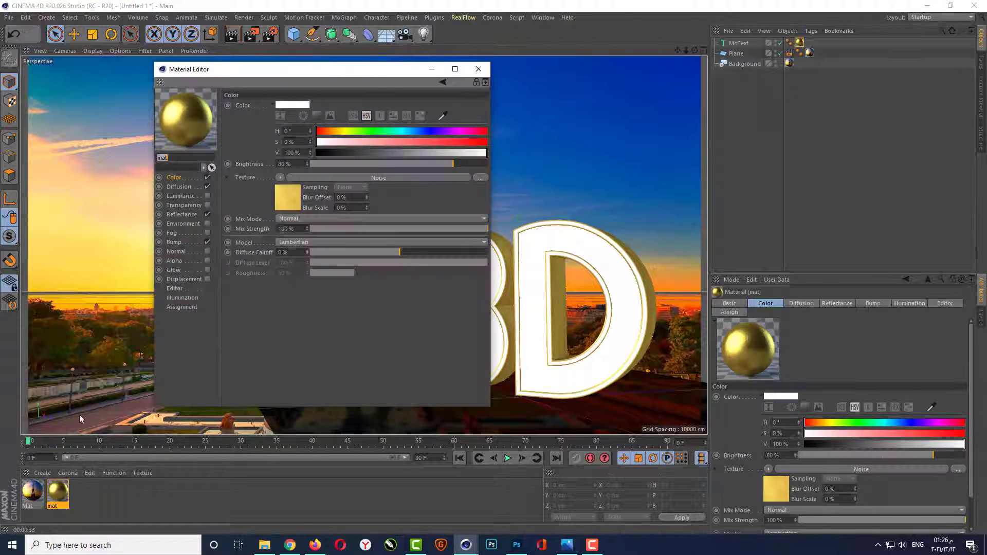
click(280, 178)
click(288, 188)
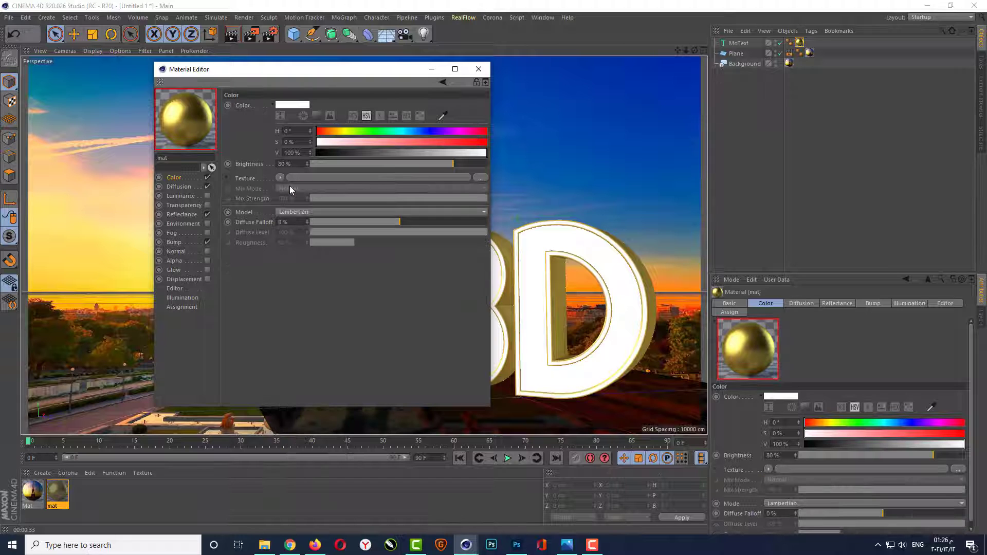
click(180, 186)
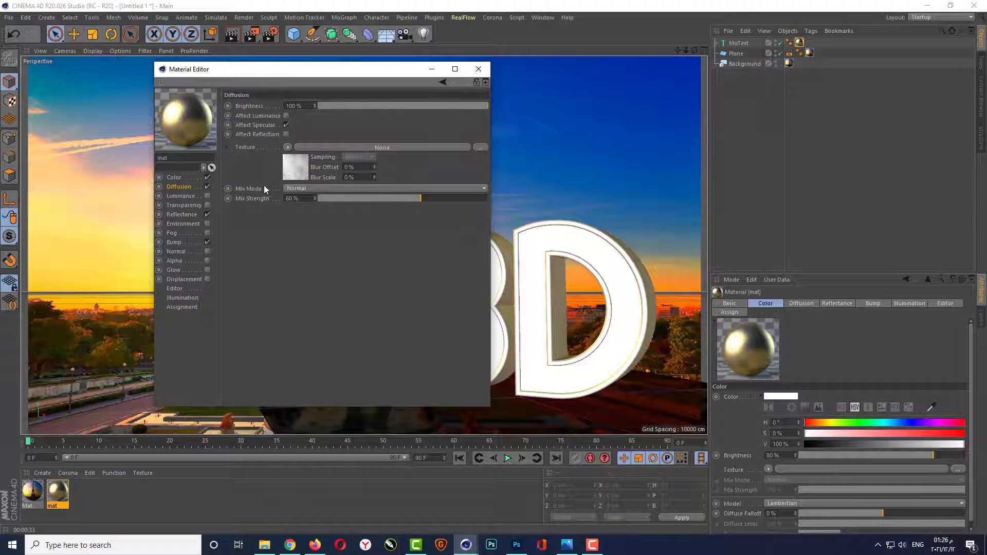
click(288, 147)
click(294, 158)
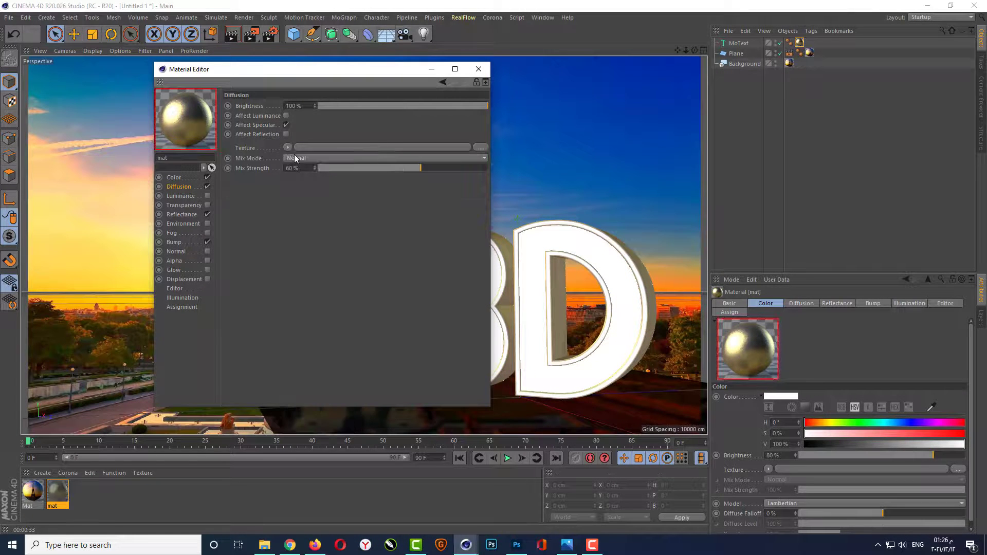
click(180, 242)
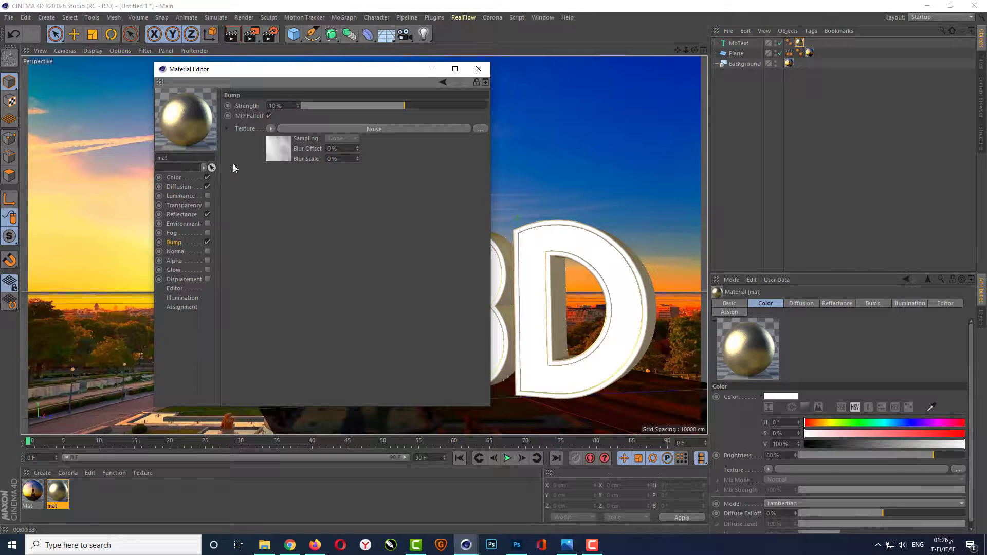
click(271, 129)
click(278, 139)
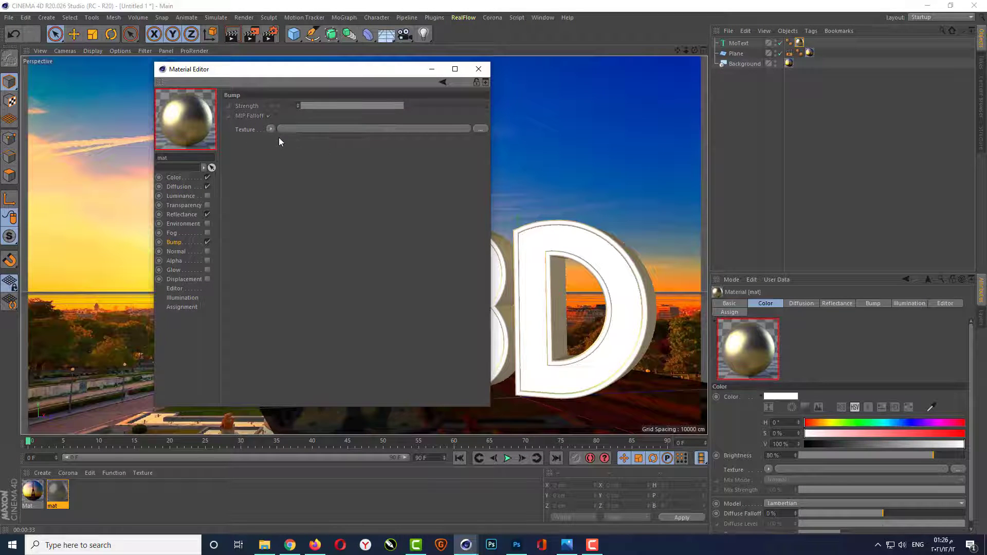
click(479, 69)
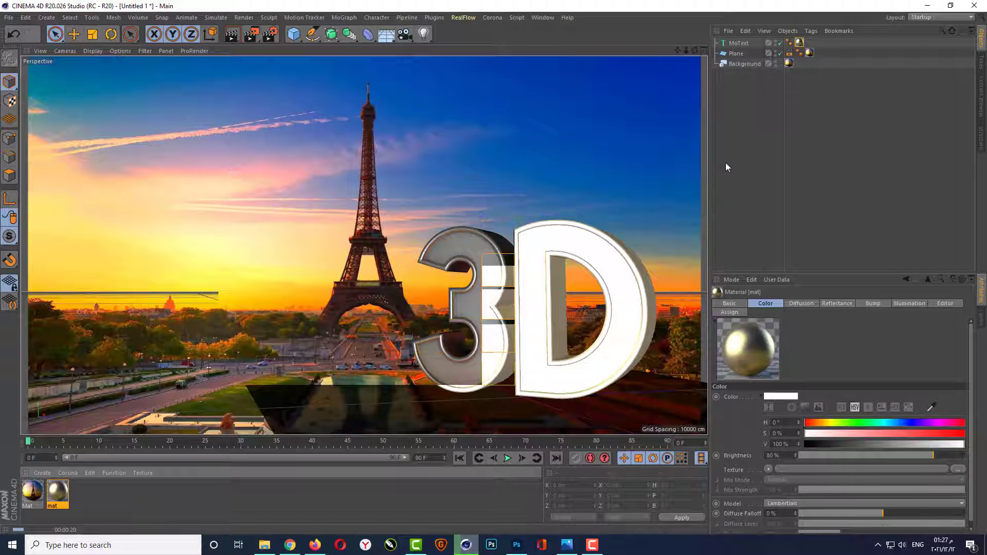
- Add an area light in front of the 3D text at about Z -326 cm and raise it to about Y 217 cm
click(424, 34)
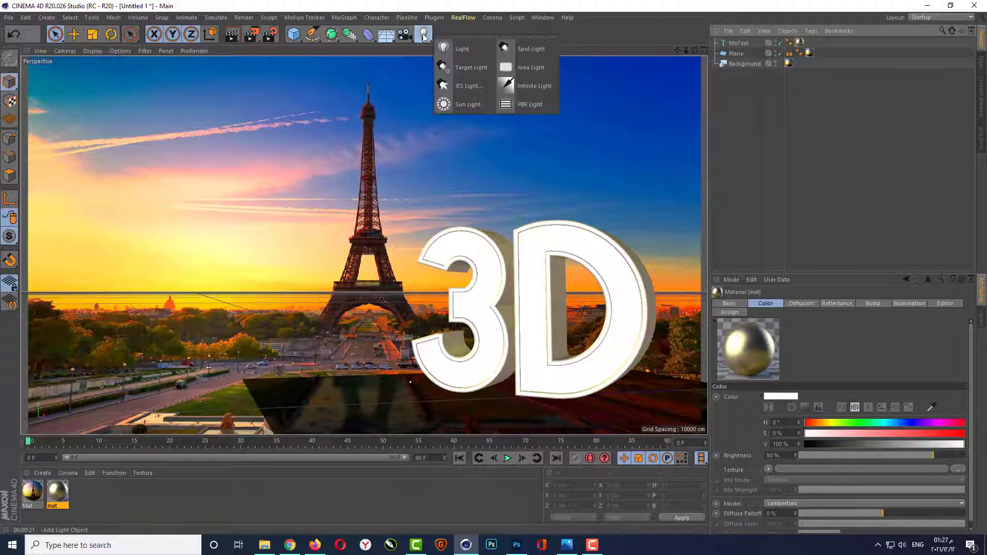
click(515, 68)
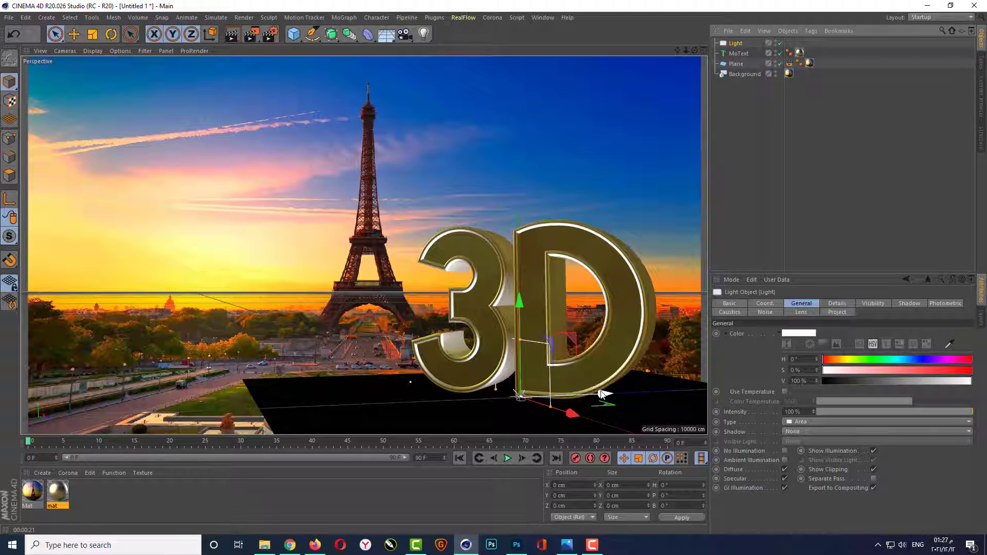
drag(598, 392, 413, 382)
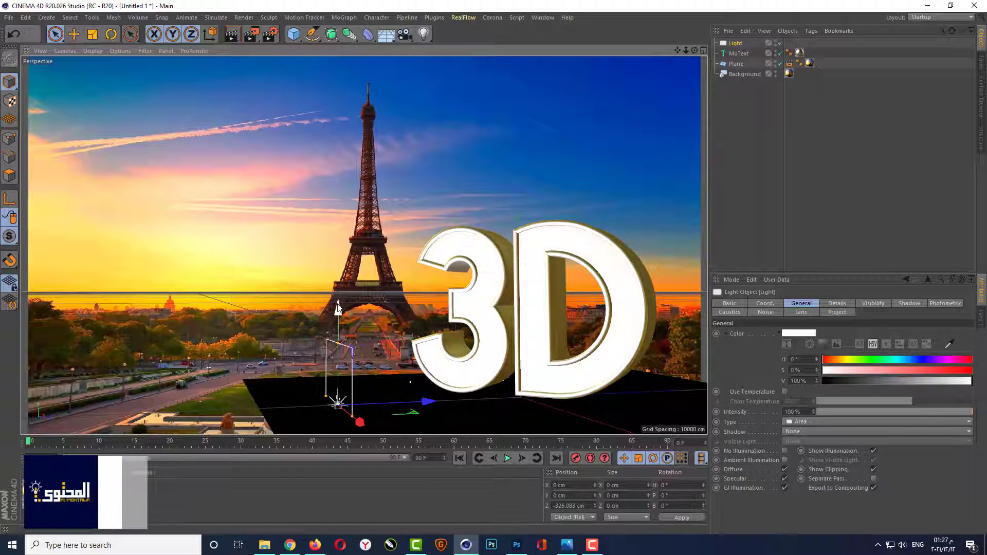
drag(338, 308, 352, 171)
- Move the area light farther in front of the text to about Z -1004 cm and raise it to about Y 470 cm
middle_click(490, 265)
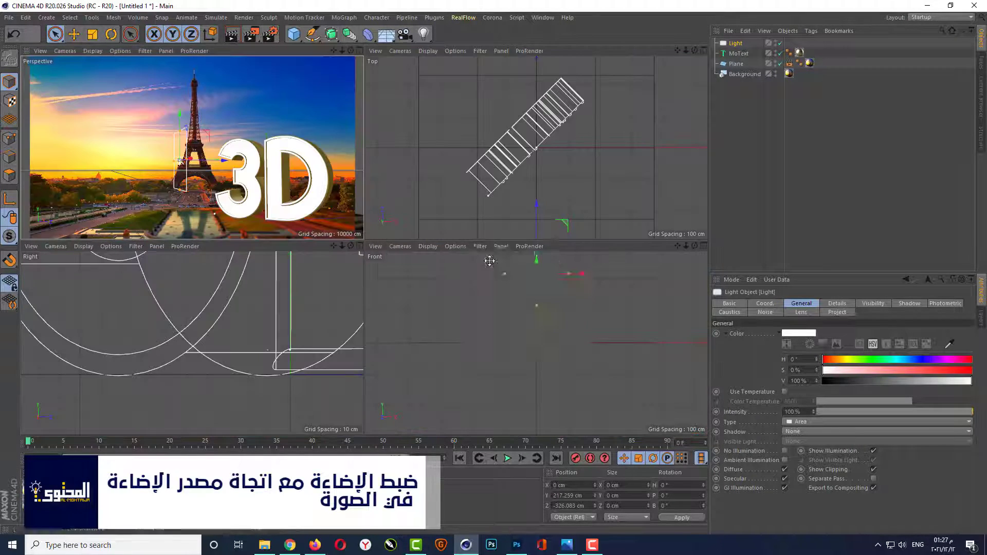
scroll(512, 122, down, 5)
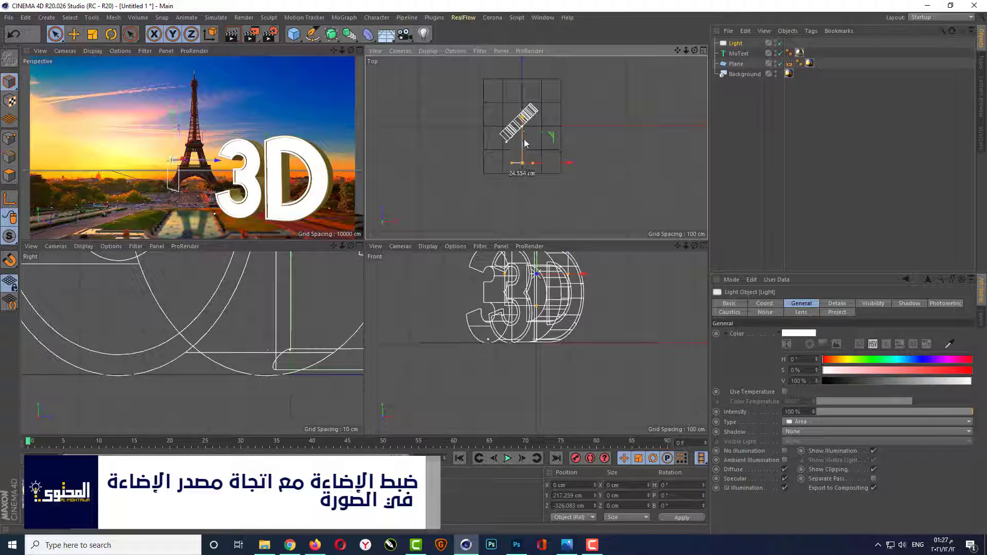
drag(530, 132, 526, 200)
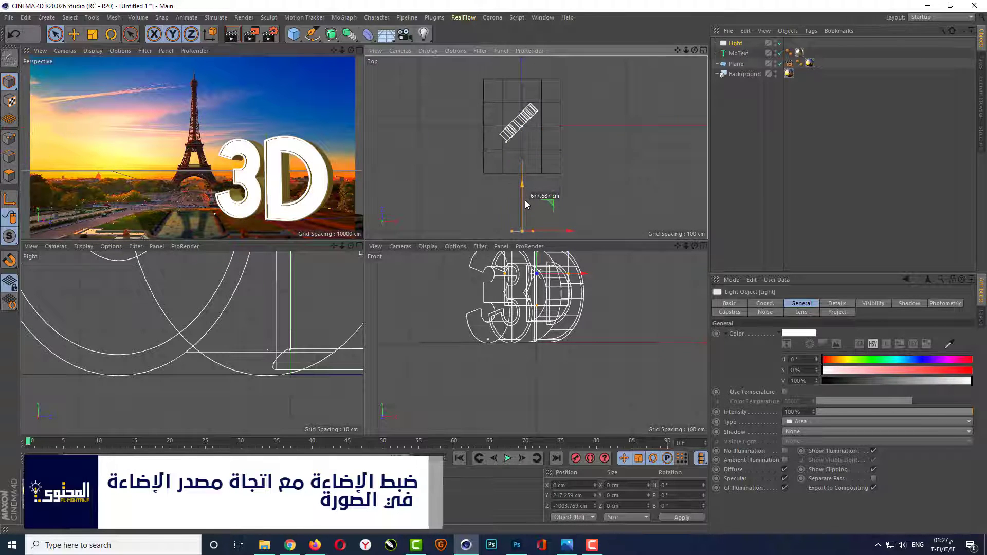
scroll(275, 394, down, 10)
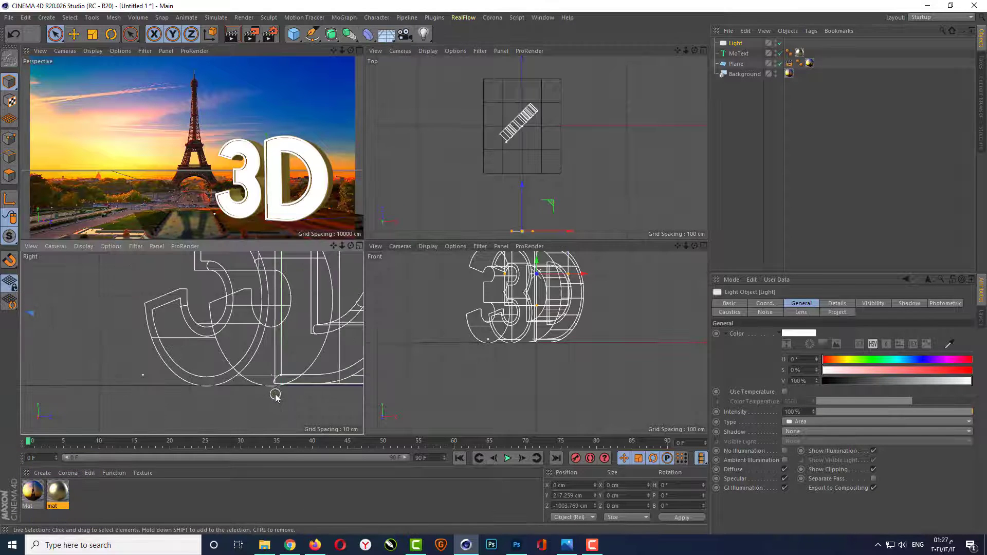
scroll(479, 346, down, 5)
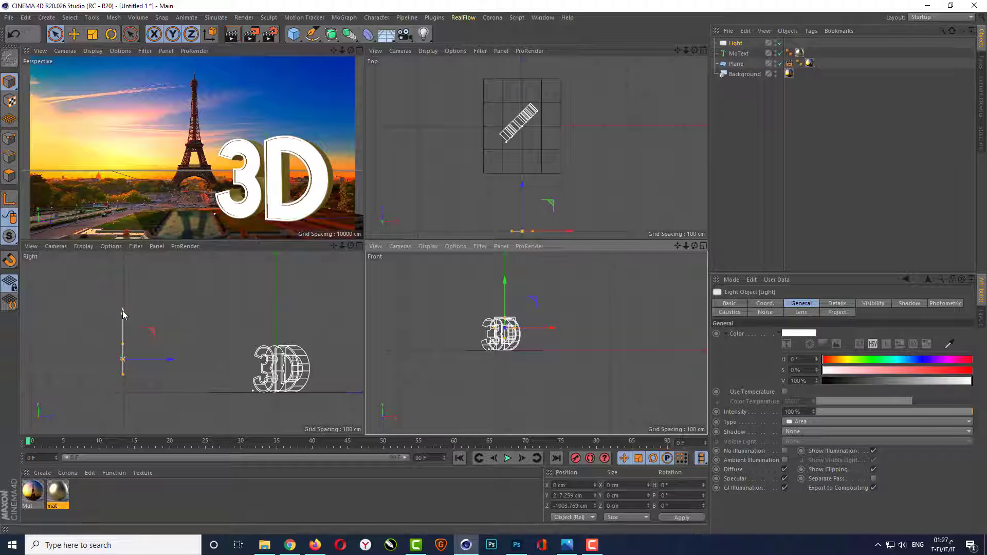
drag(121, 309, 124, 277)
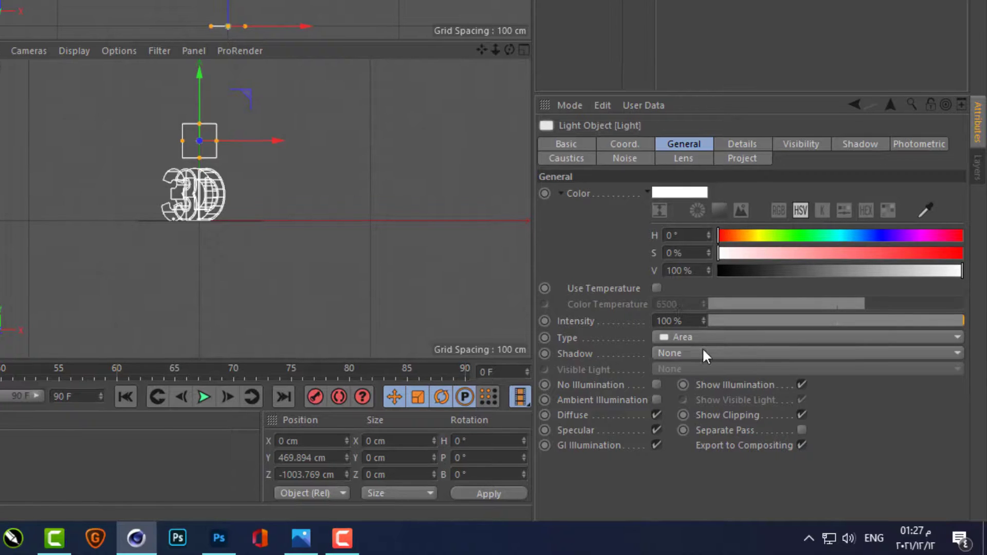
- Set the area light's shadow to Shadow Maps (Soft) and its colour to orange, RGB 255, 150, 0
click(703, 354)
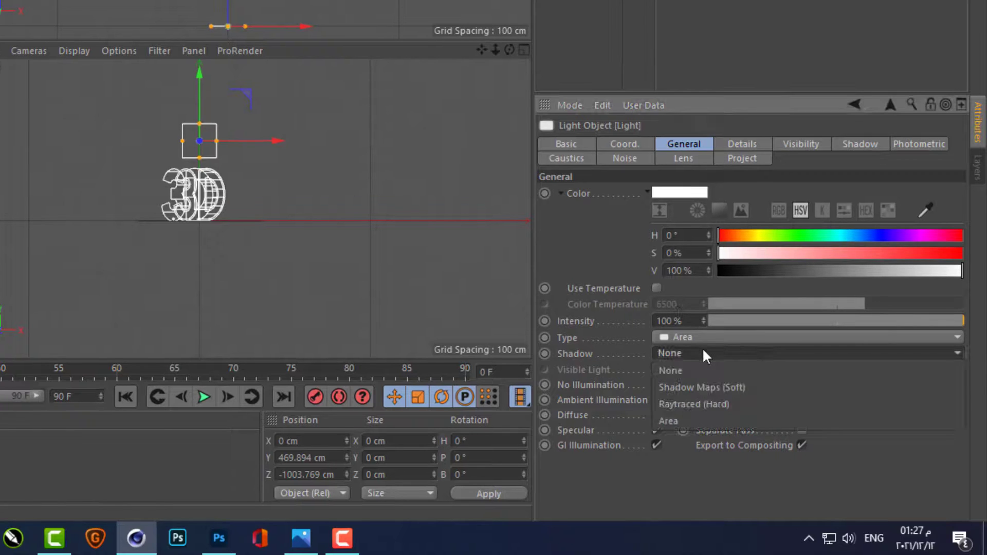
click(724, 386)
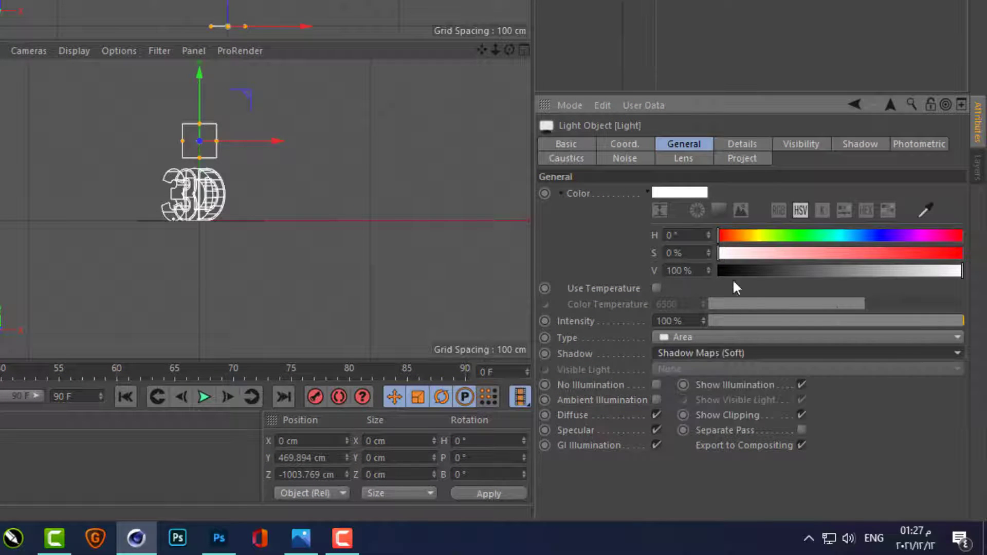
click(780, 209)
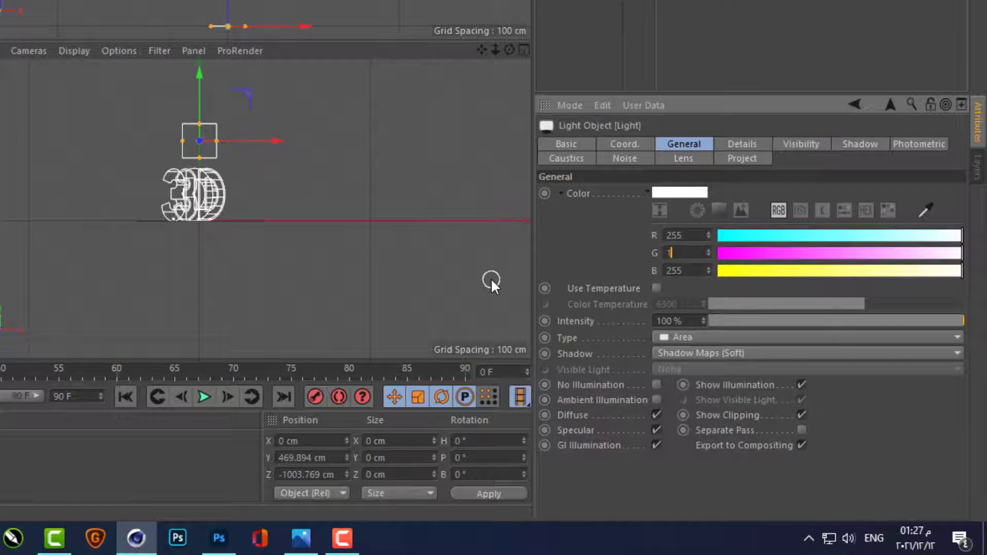
text(150)
key(Tab)
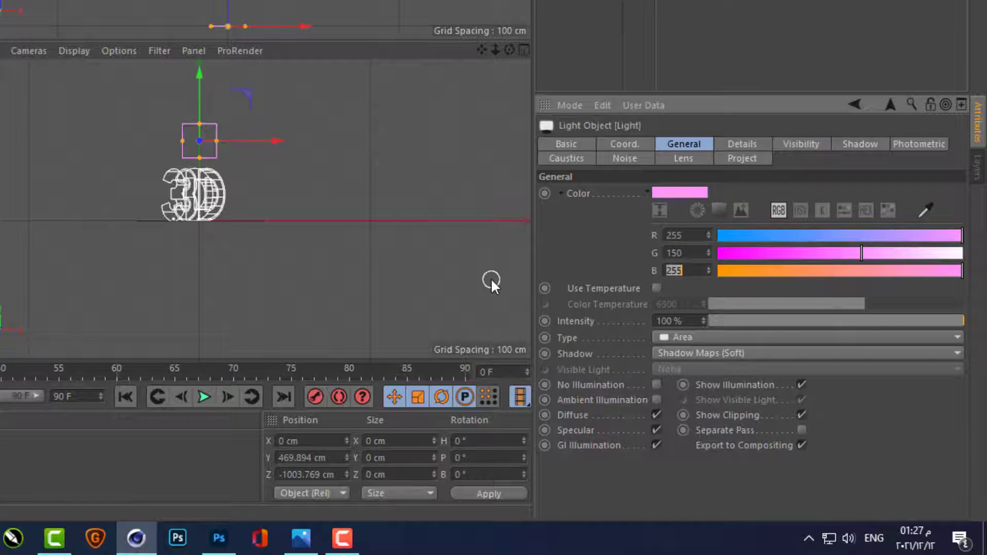
text(0)
key(Return)
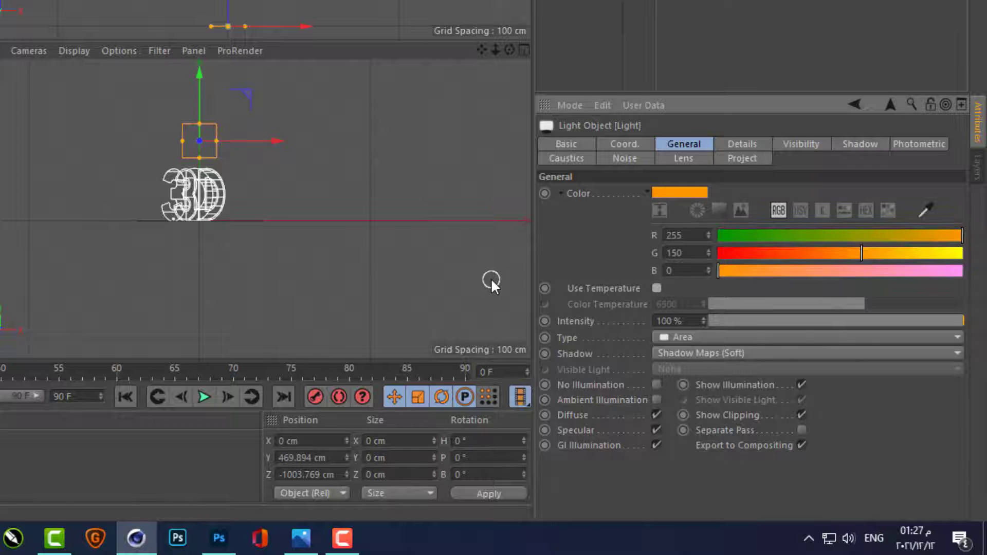
- Give the light Inverse Square (Physically Accurate) falloff with a decay radius of about 1016 cm, and shift it slightly along X
click(730, 145)
scroll(720, 360, down, 2)
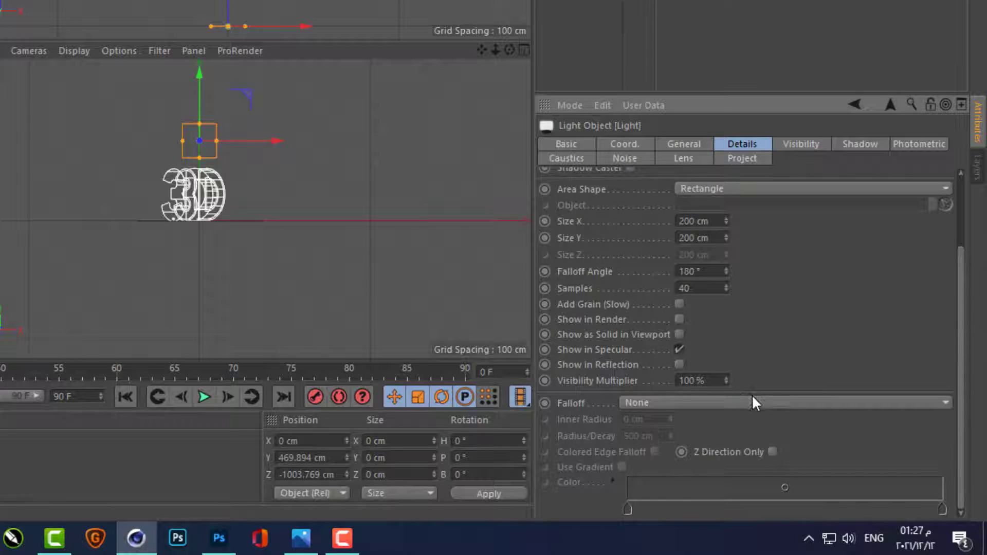
click(753, 403)
click(750, 434)
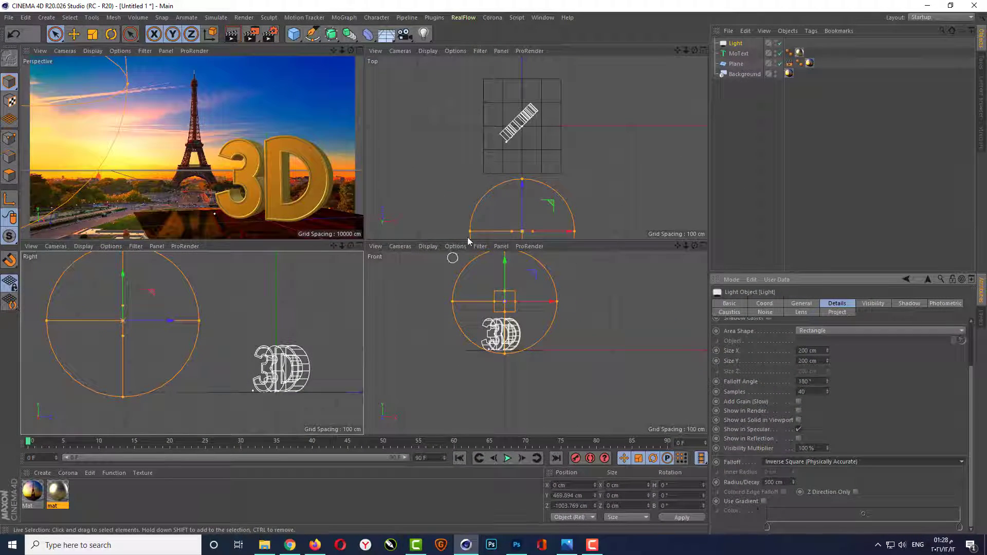
drag(522, 177, 525, 129)
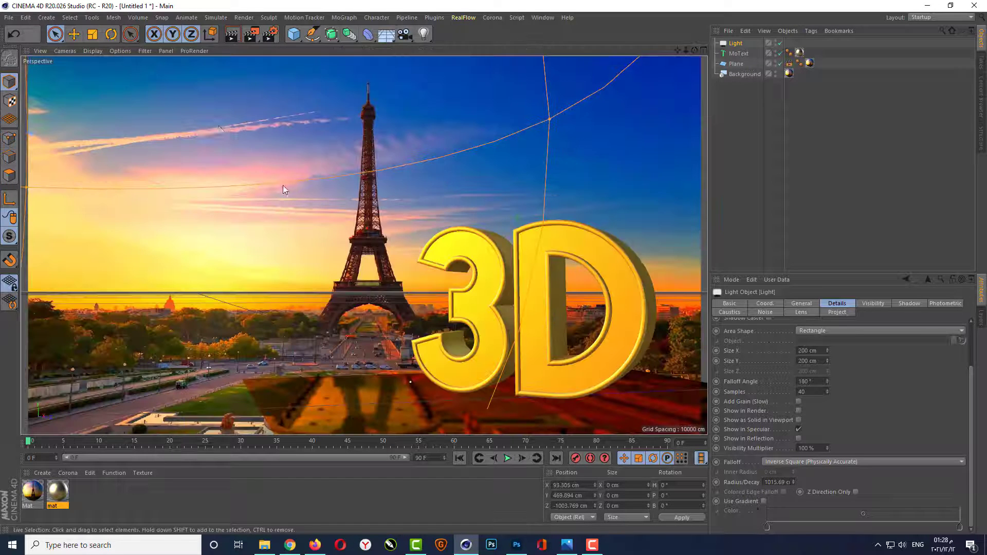
middle_click(283, 186)
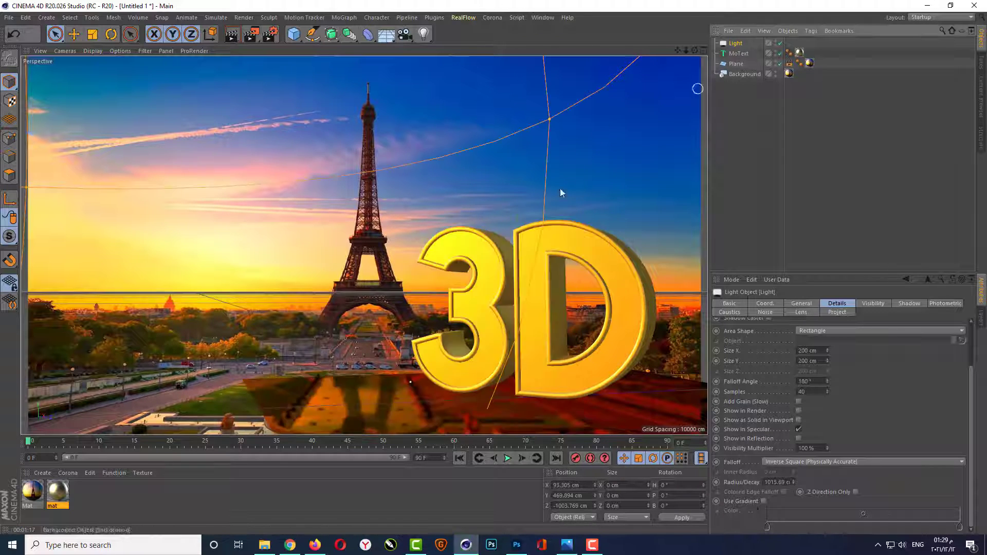
- Duplicate the area light and move the copy beside the text to about X 991 cm, Z 7 cm
middle_click(560, 188)
scroll(504, 194, down, 1)
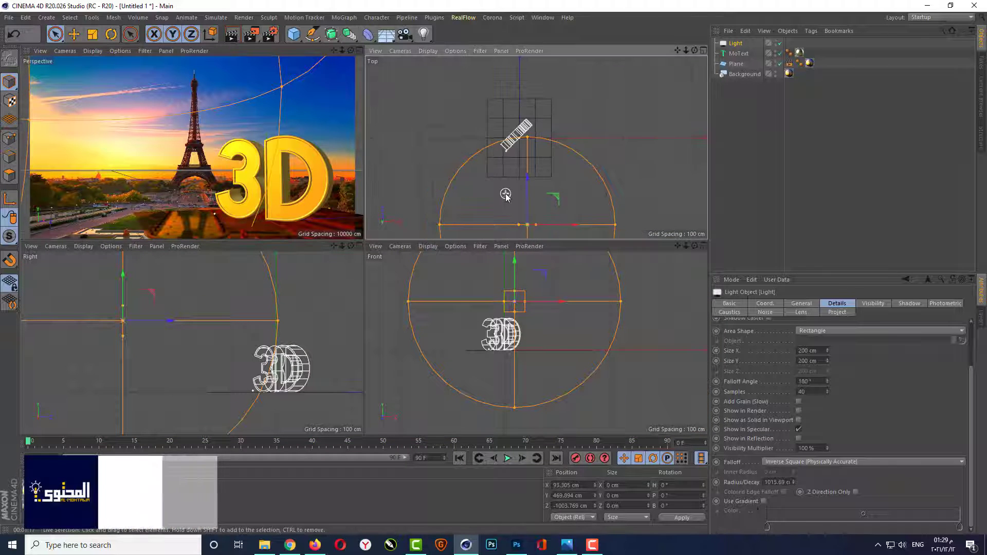
ctrl+drag(564, 222, 640, 220)
key(ctrl+c)
key(ctrl+v)
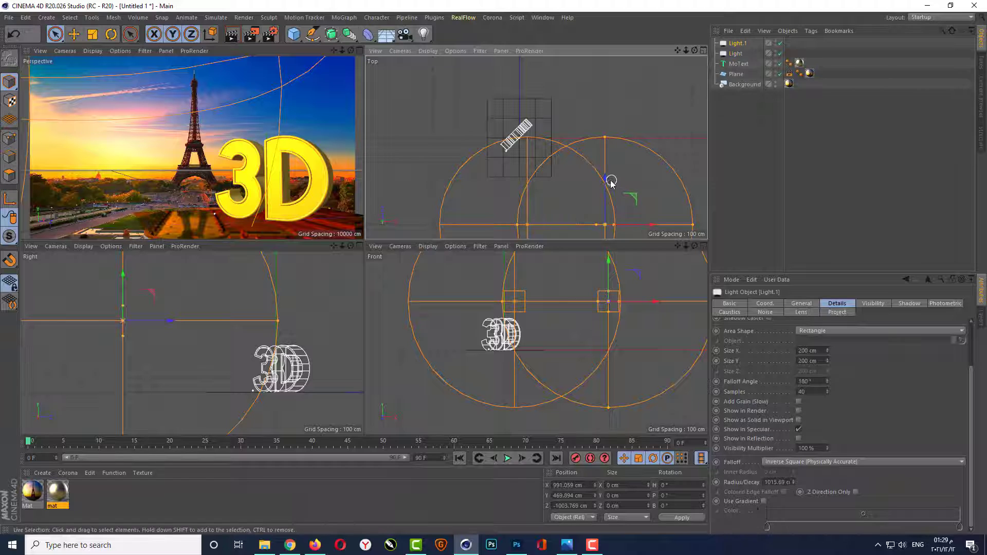
drag(606, 181, 622, 94)
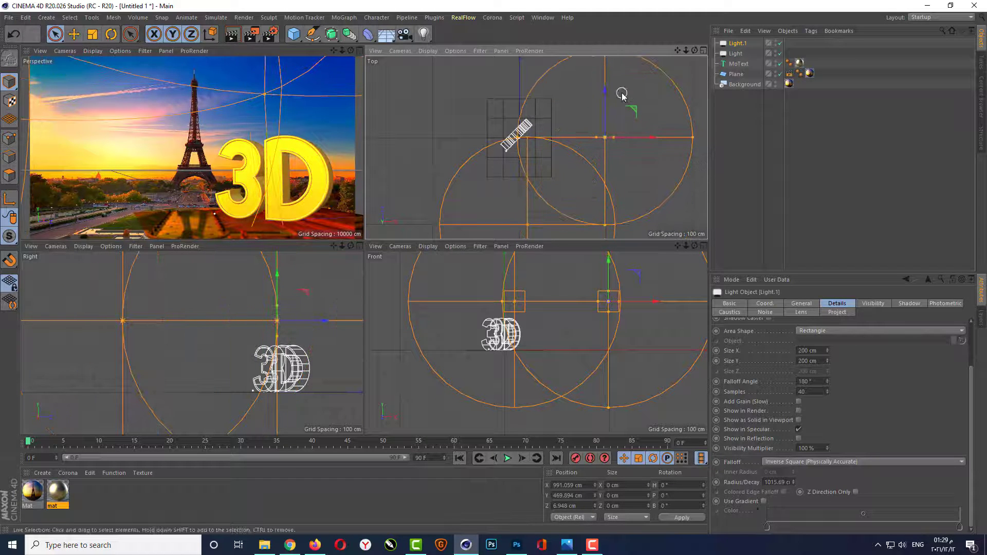
- Rotate the second light to a 90° heading so it faces the text, and shrink its falloff radius
key(r)
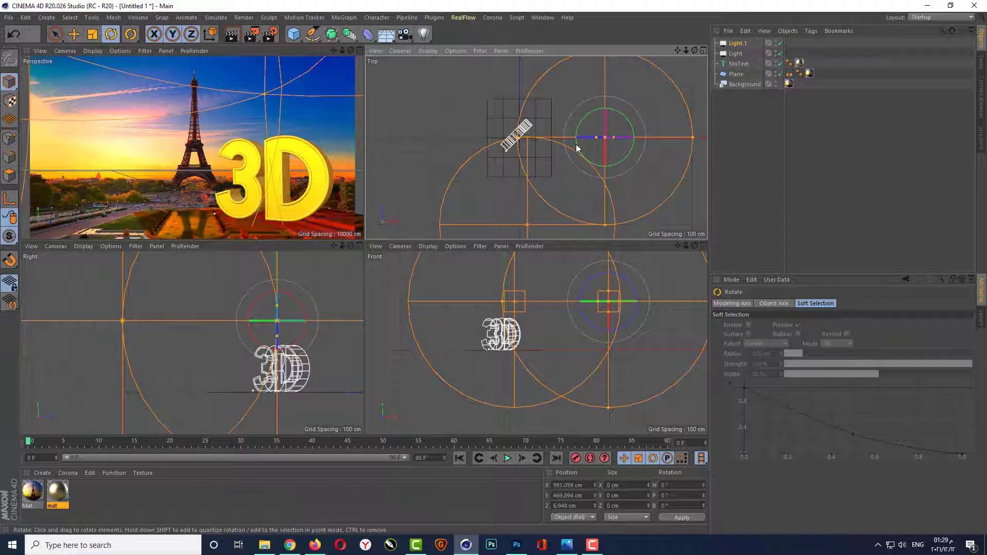
drag(580, 147, 613, 165)
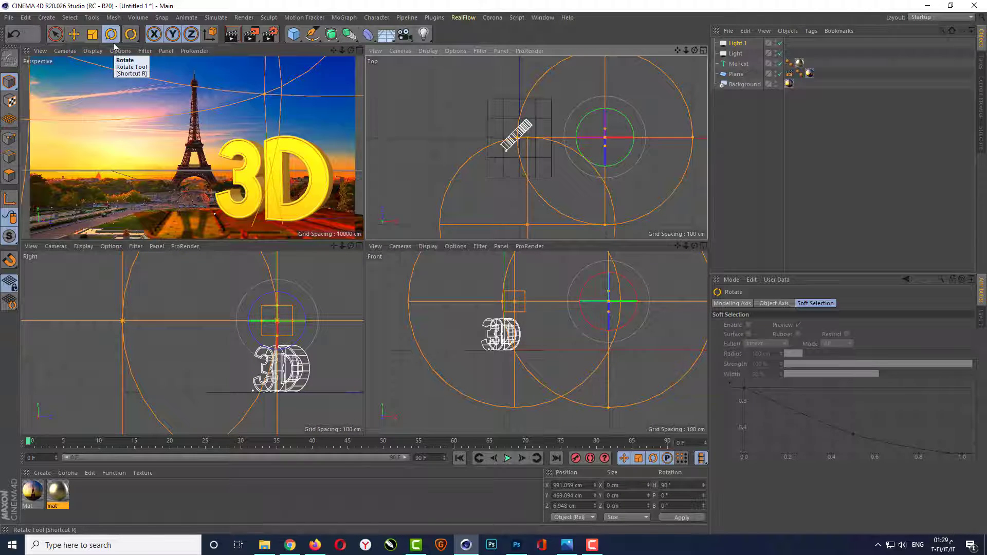
click(55, 34)
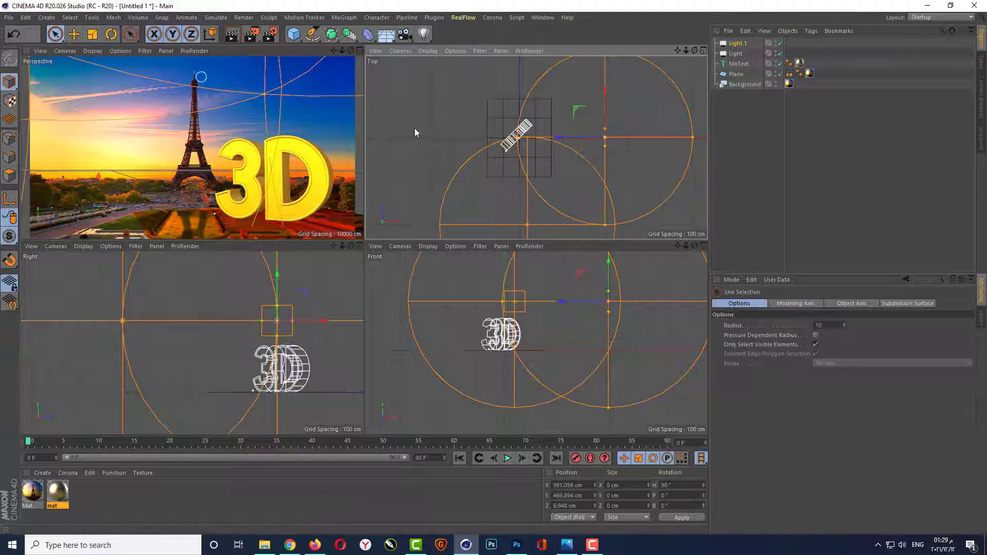
drag(518, 138, 570, 138)
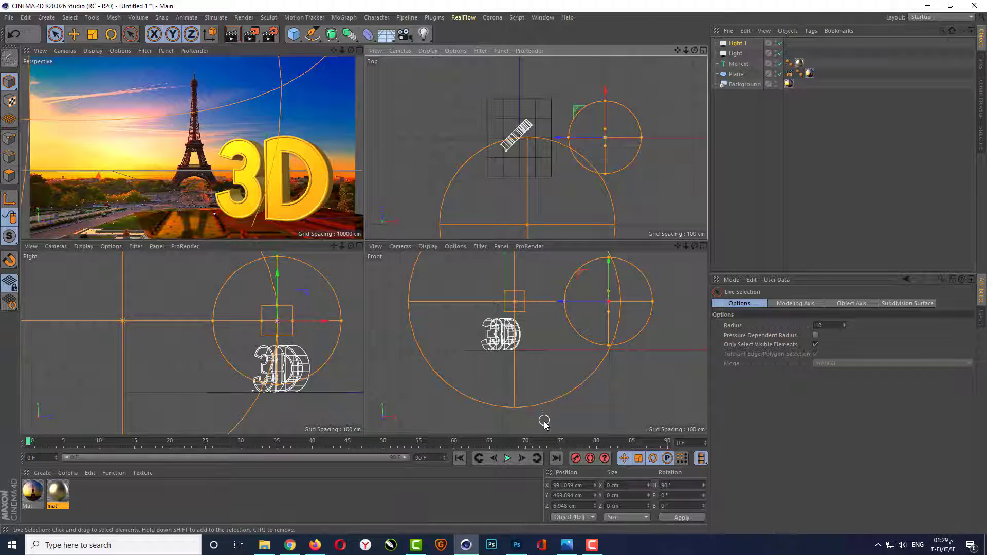
- Raise the second light to about Y 1004 cm and shift it toward the text to about X 854 cm
scroll(545, 423, down, 3)
drag(586, 293, 592, 260)
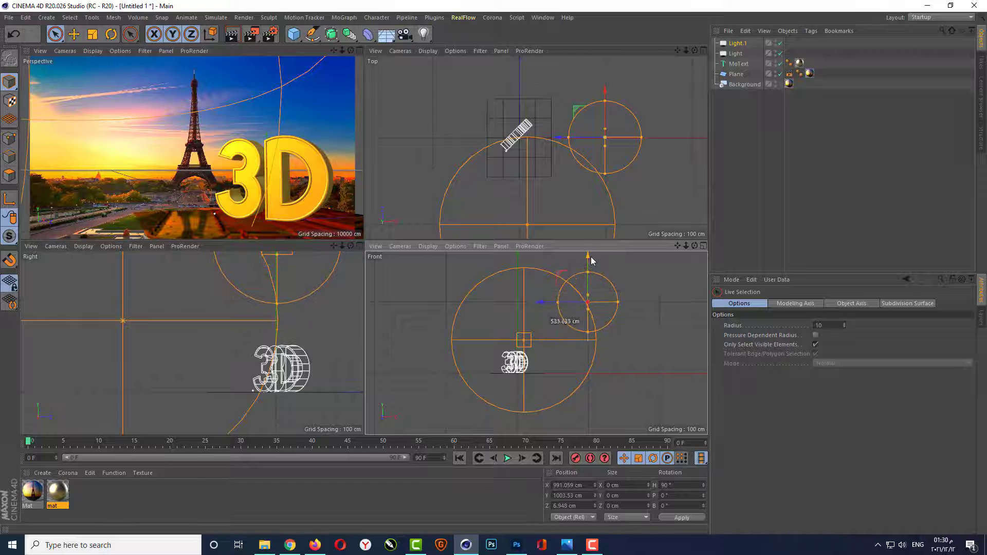
drag(546, 302, 536, 308)
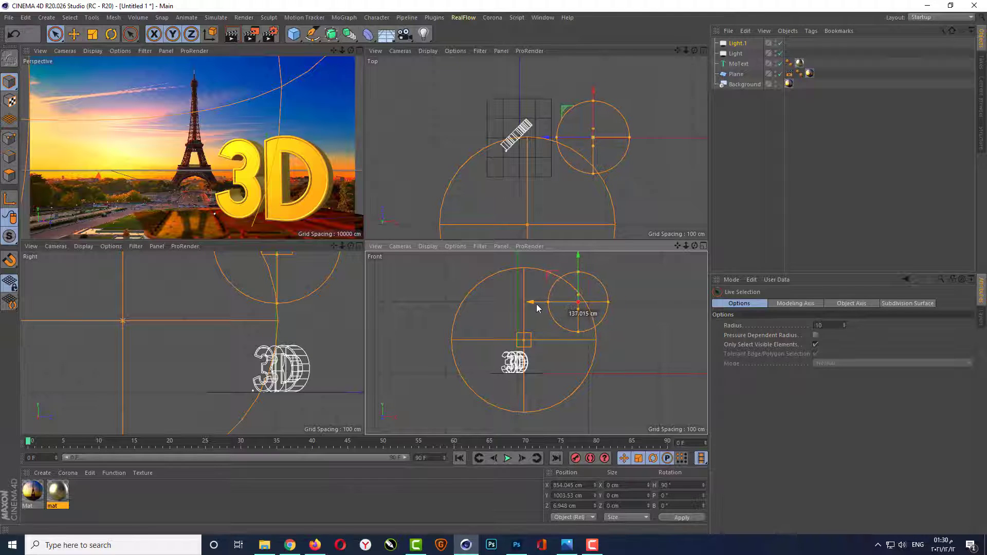
- Tilt the second light down toward the text to a pitch of about -38.5° and enlarge its falloff radius
click(111, 34)
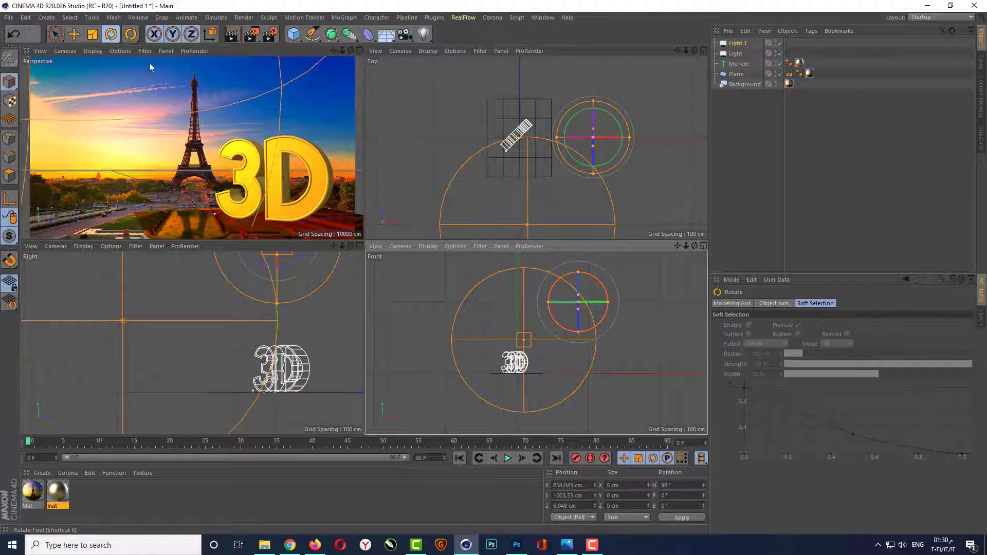
drag(554, 293, 555, 310)
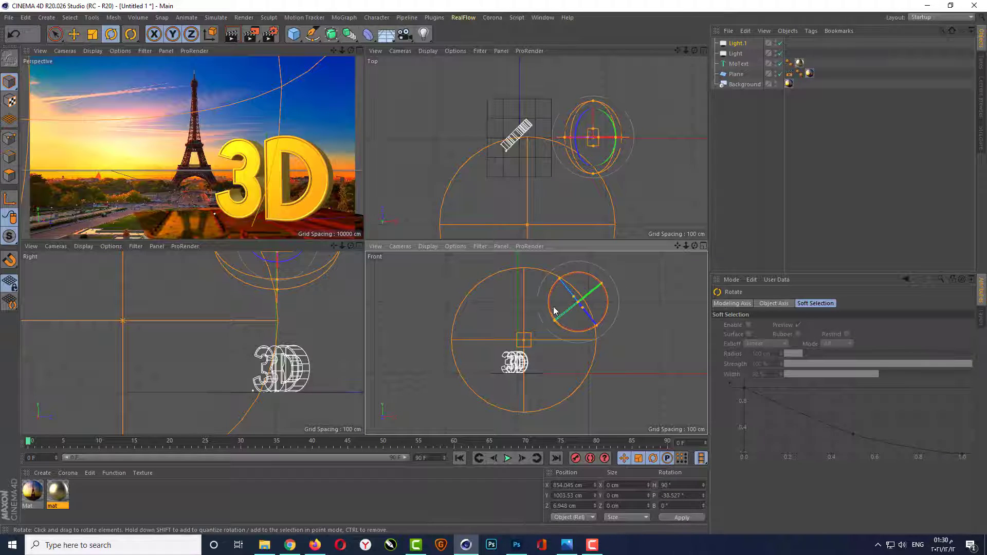
click(55, 34)
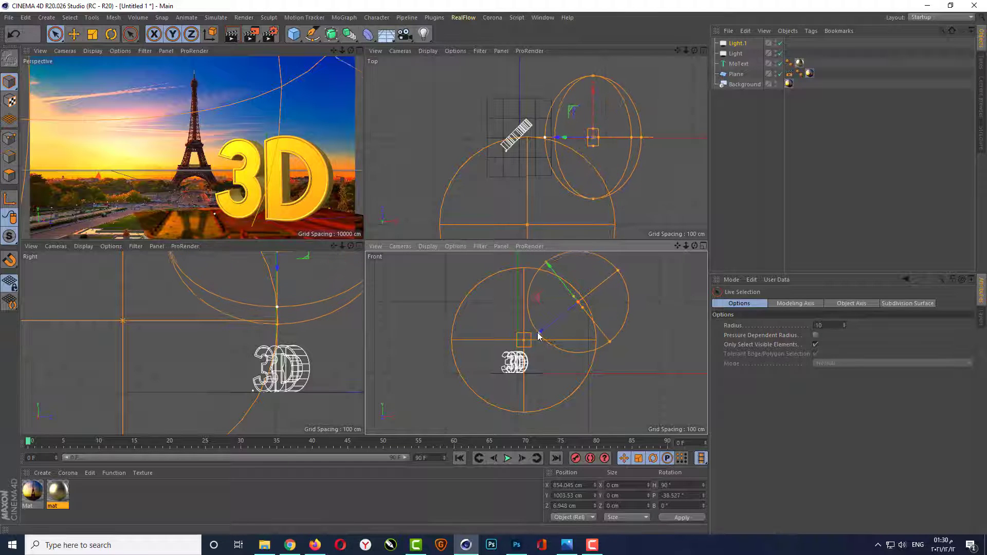
- Render the perspective view to check the lighting from both area lights
middle_click(307, 195)
key(ctrl+r)
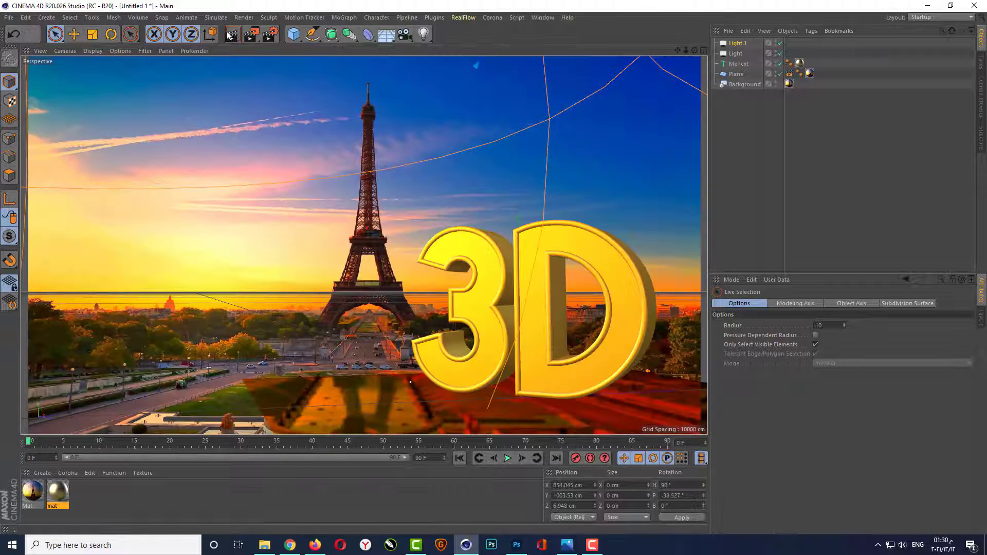
middle_click(273, 202)
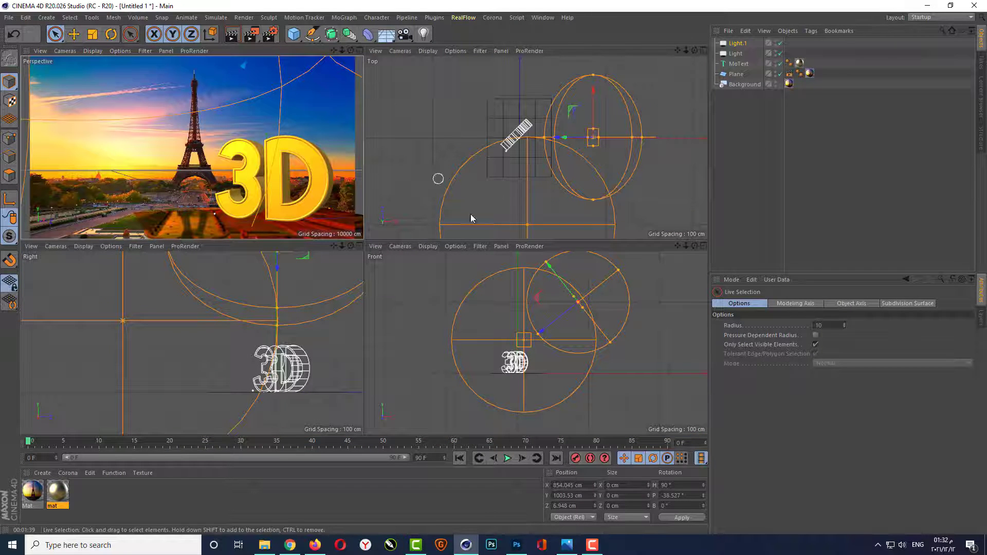
- Move the second light closer to the text, to about X 550, Y 761, Z -136 cm, and preview the render
drag(557, 321, 538, 335)
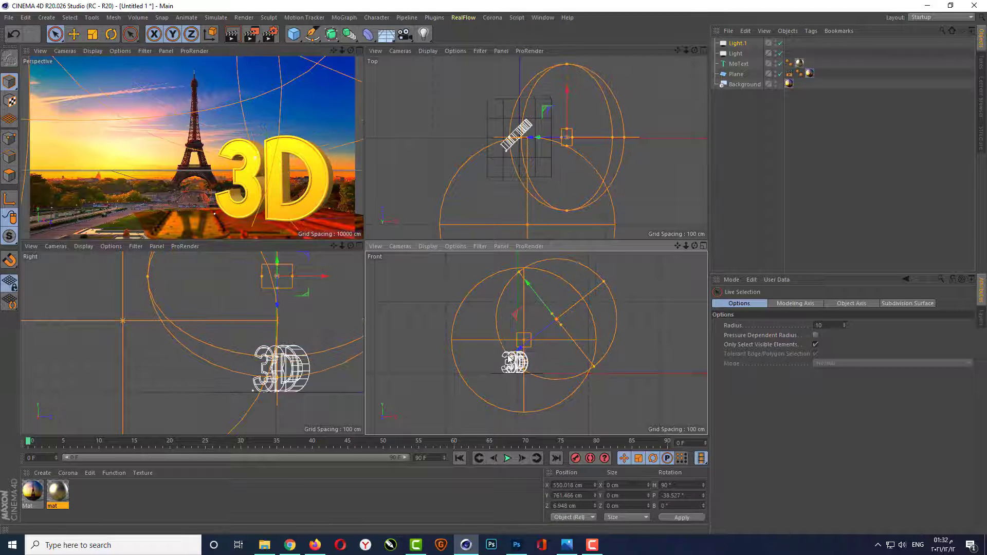
drag(569, 94, 567, 104)
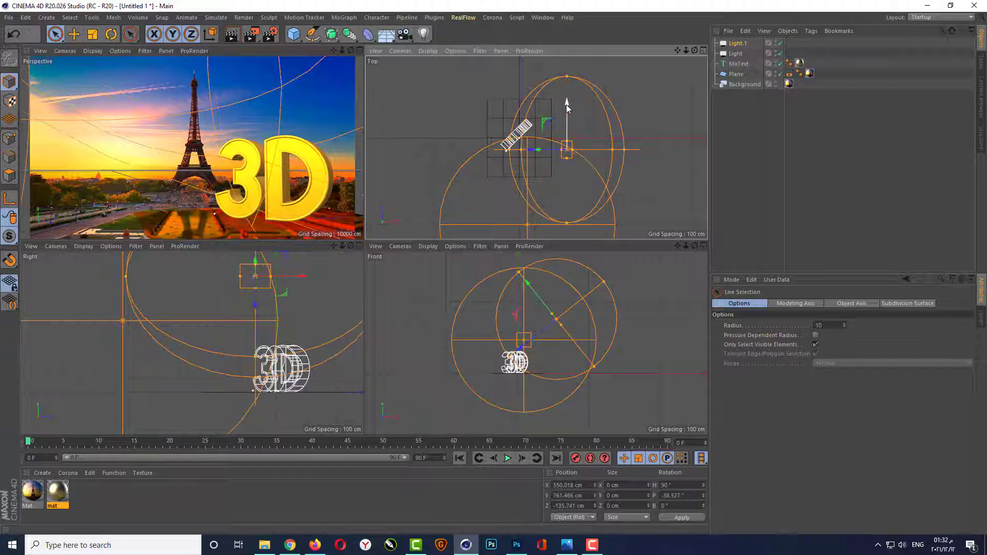
middle_click(212, 112)
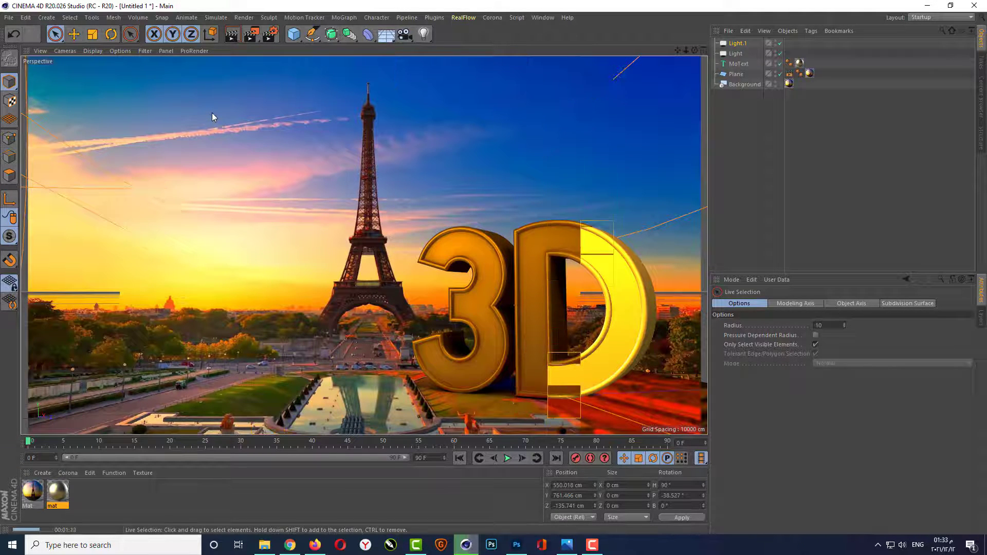
middle_click(212, 116)
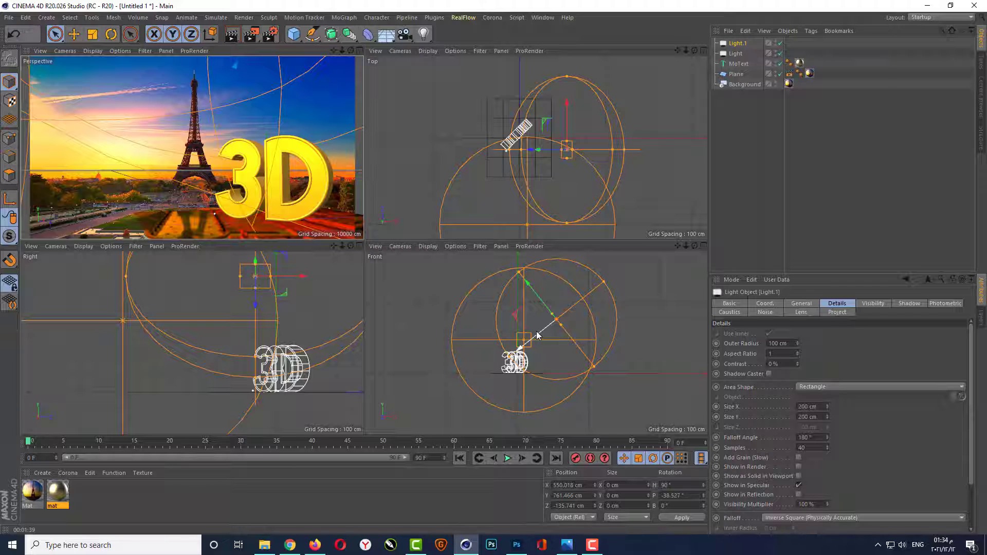
- Move the second light nearer the text to about X 460, Y 690 cm and render the scene to the Picture Viewer
click(538, 335)
drag(536, 336, 530, 339)
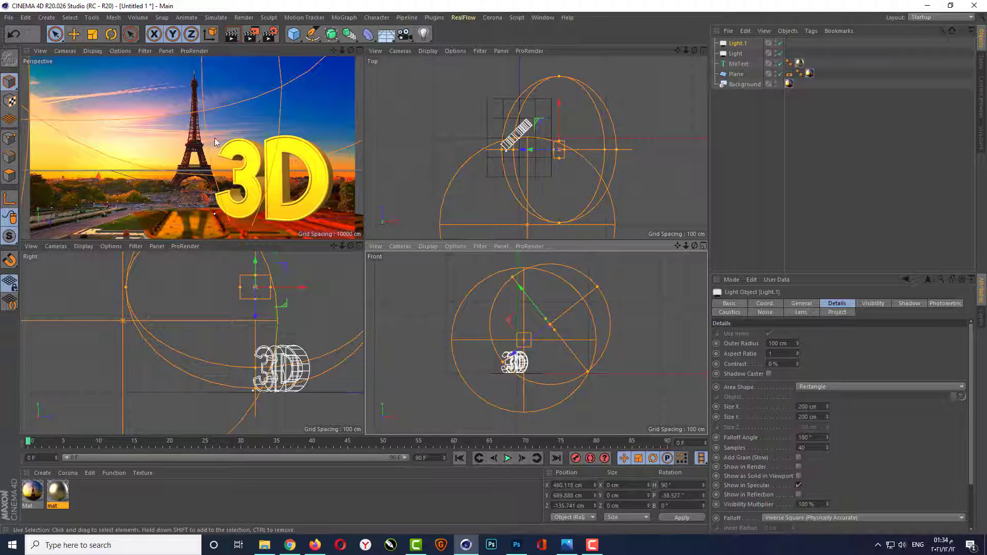
middle_click(208, 141)
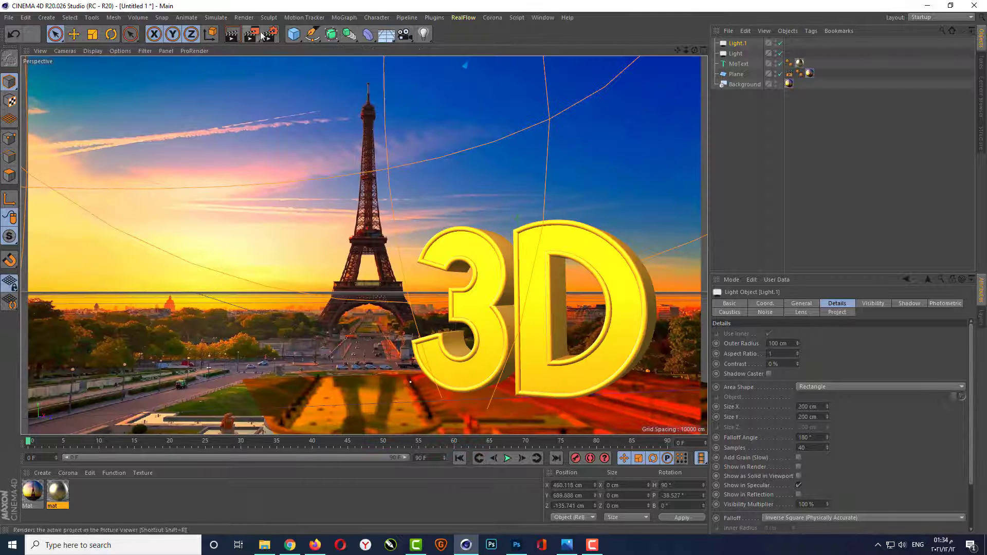
click(248, 38)
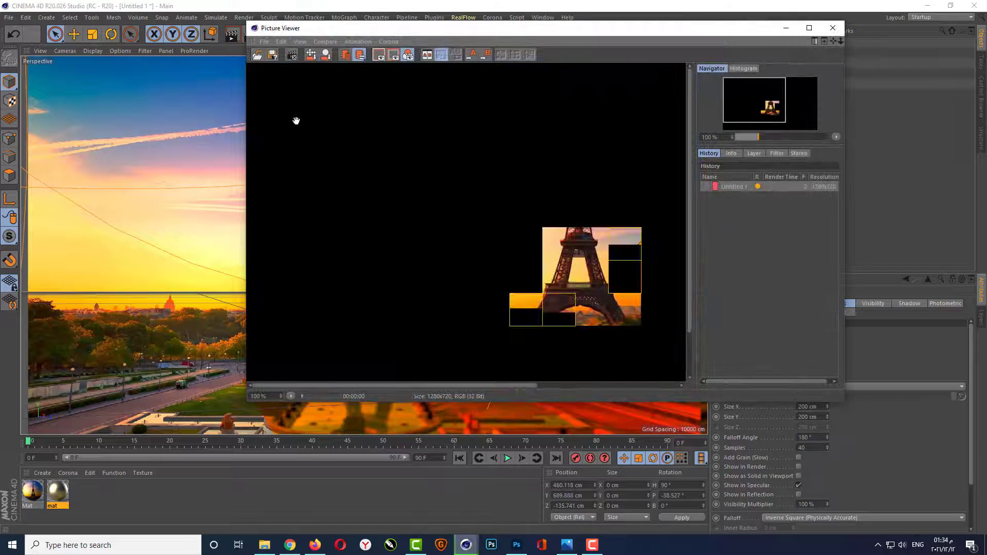
scroll(343, 206, down, 1)
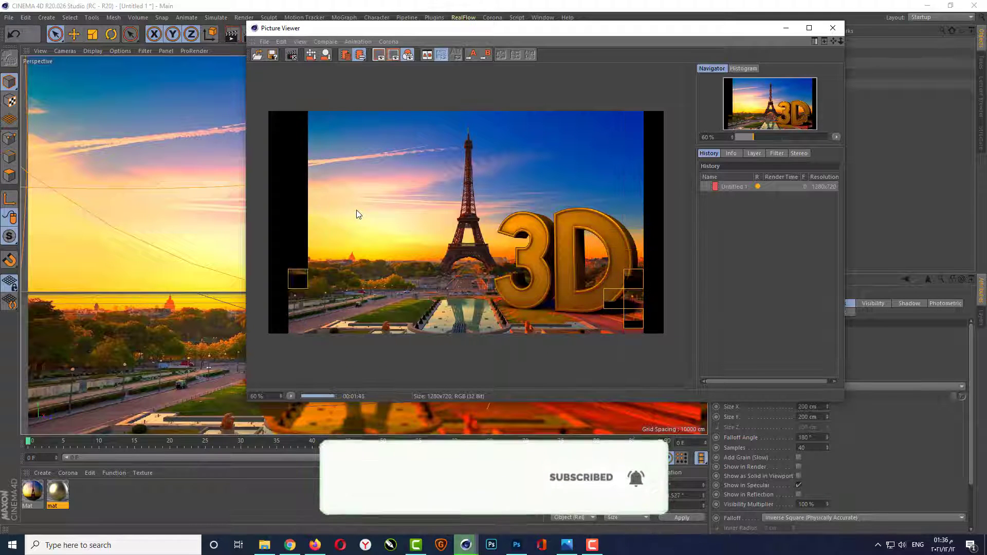
- Save the rendered image to the Desktop with the file name Test
click(264, 41)
click(278, 64)
click(265, 271)
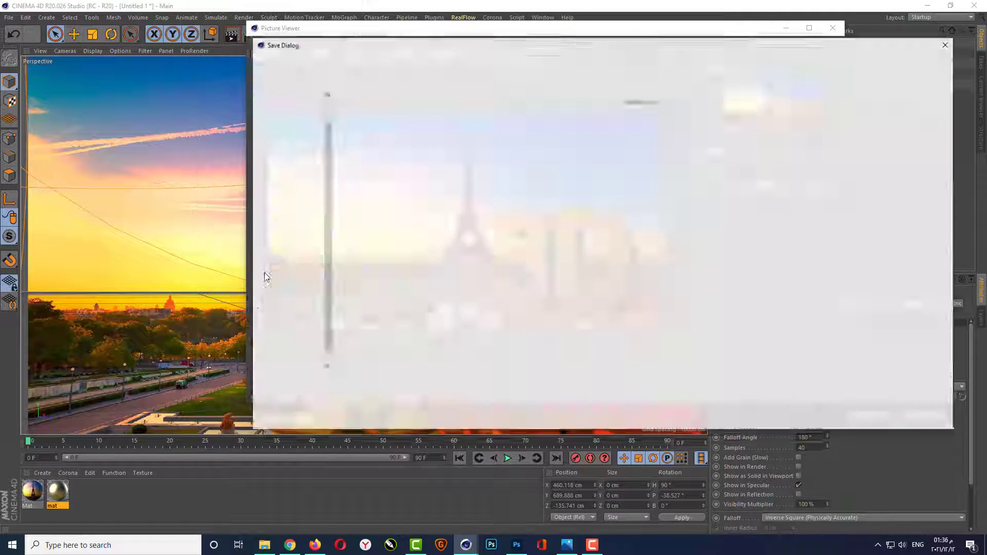
text(Test)
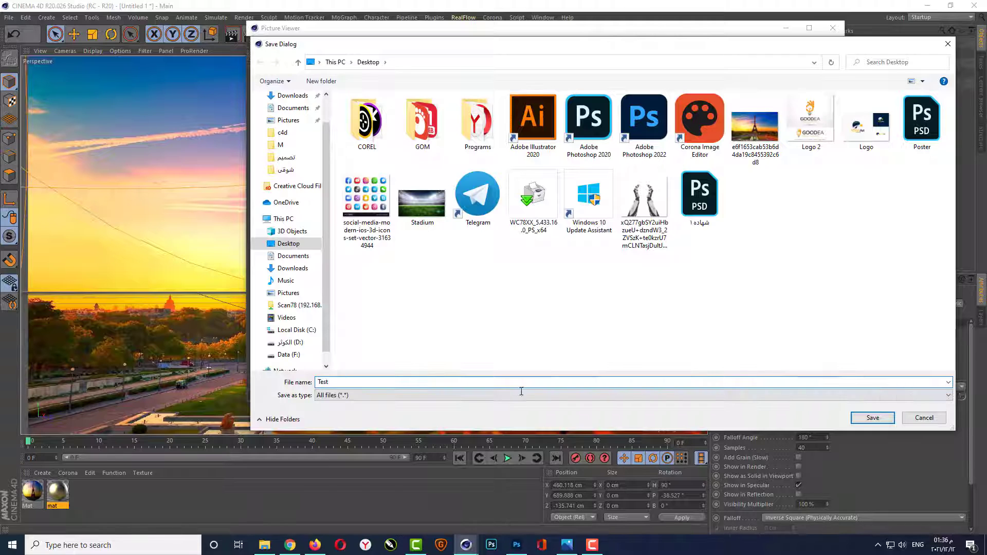
click(869, 422)
- Switch to File Explorer, refresh the Desktop folder and open the saved Test image in Photos
click(264, 547)
right_click(617, 238)
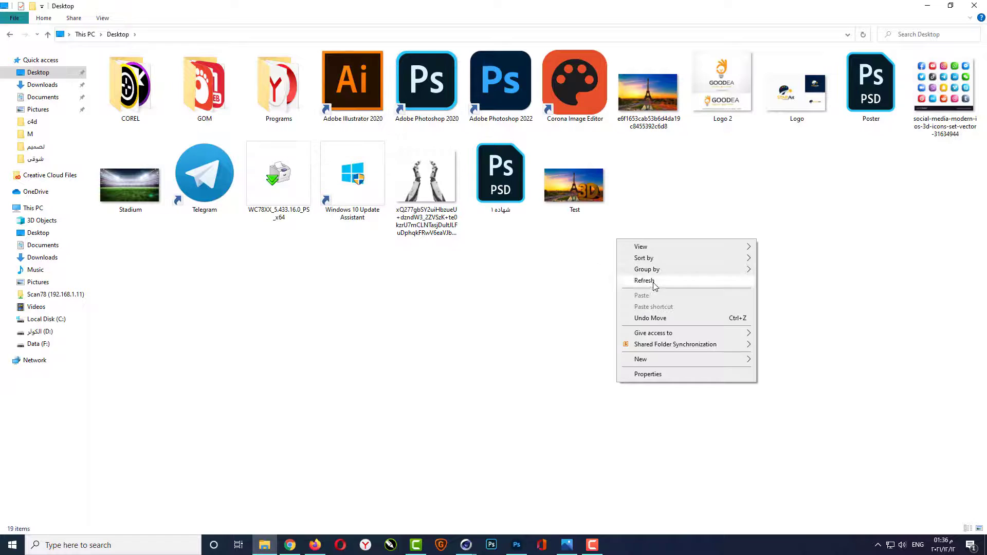
click(643, 283)
double_click(290, 193)
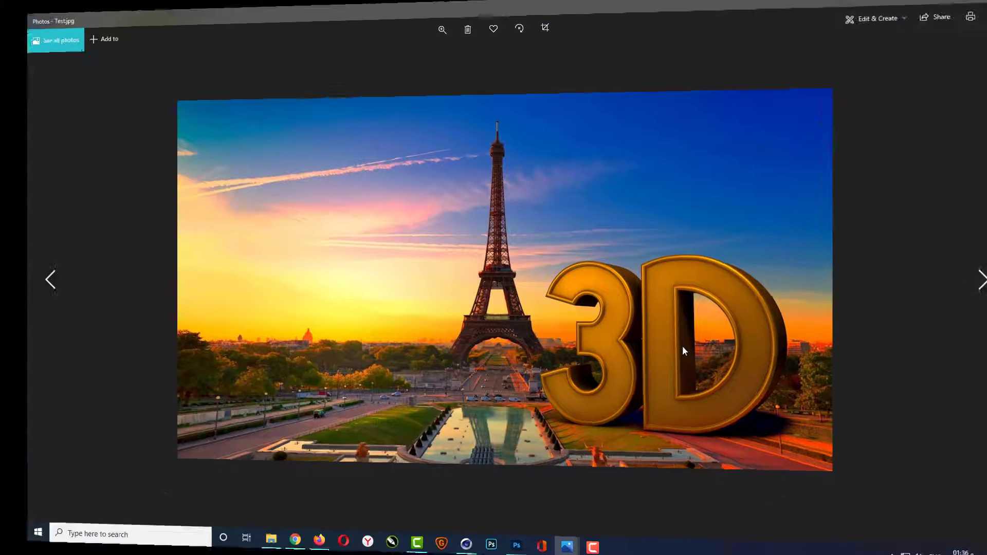